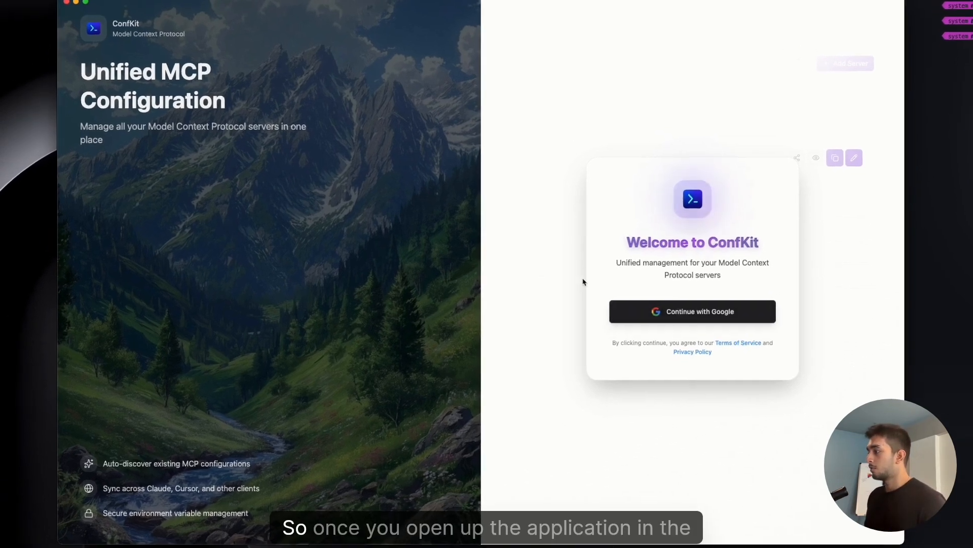
# Sign in with Google and continue past the discovered MCP servers step of onboarding.
pyautogui.click(727, 309)
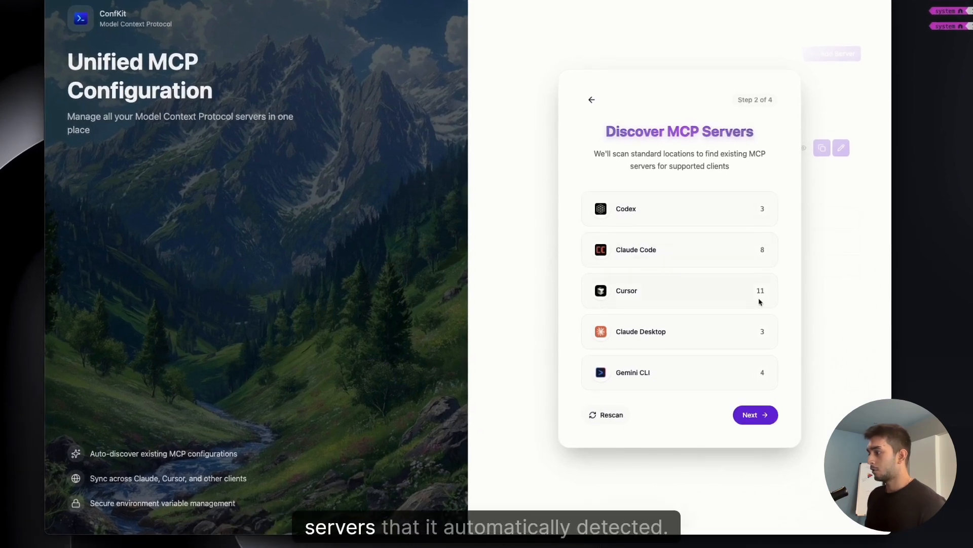
pyautogui.click(765, 420)
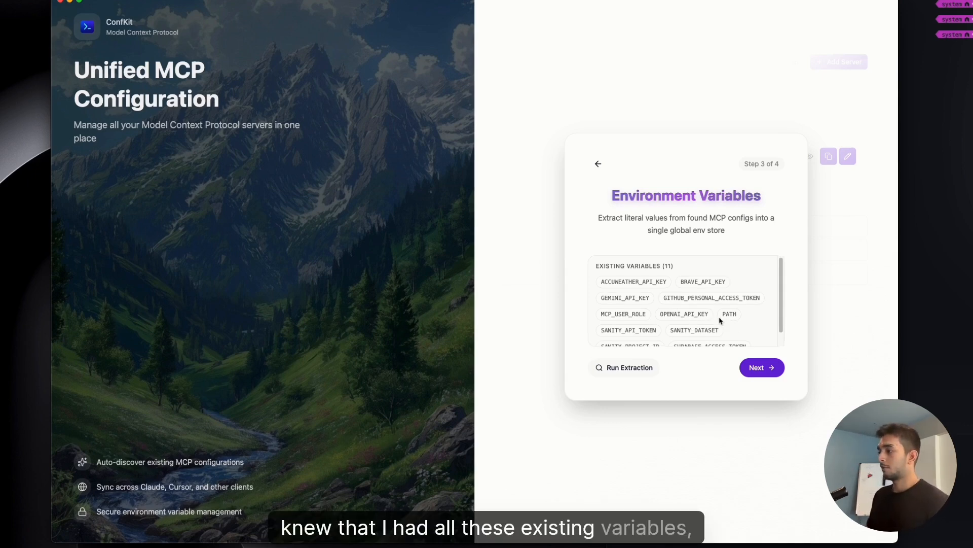
# Run the environment variable extraction, continue, and finish the setup.
pyautogui.scroll(-1, 720, 320)
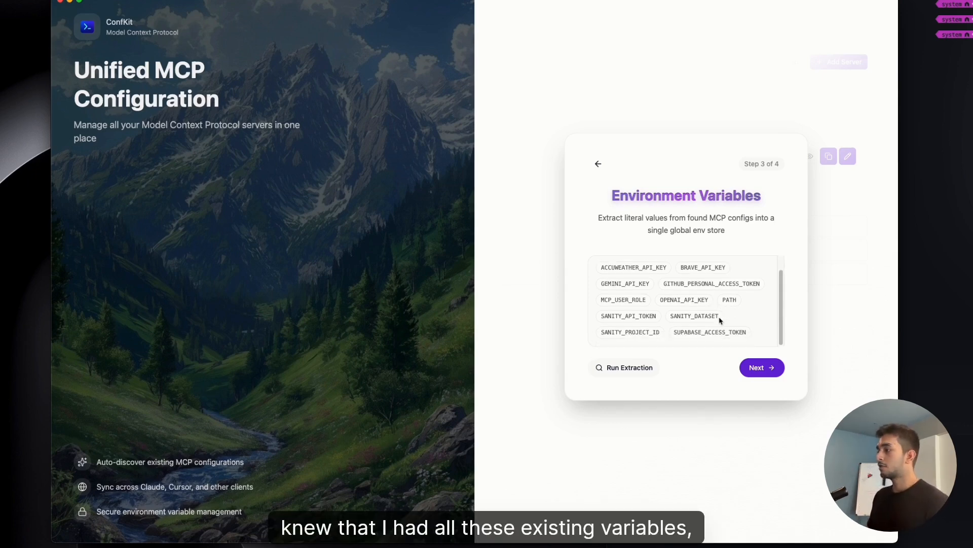
pyautogui.click(638, 367)
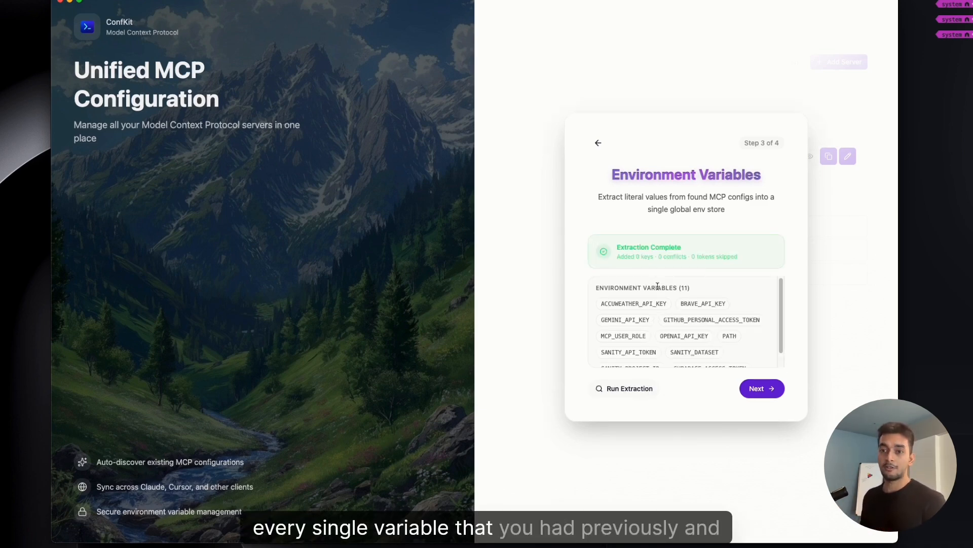
pyautogui.click(762, 389)
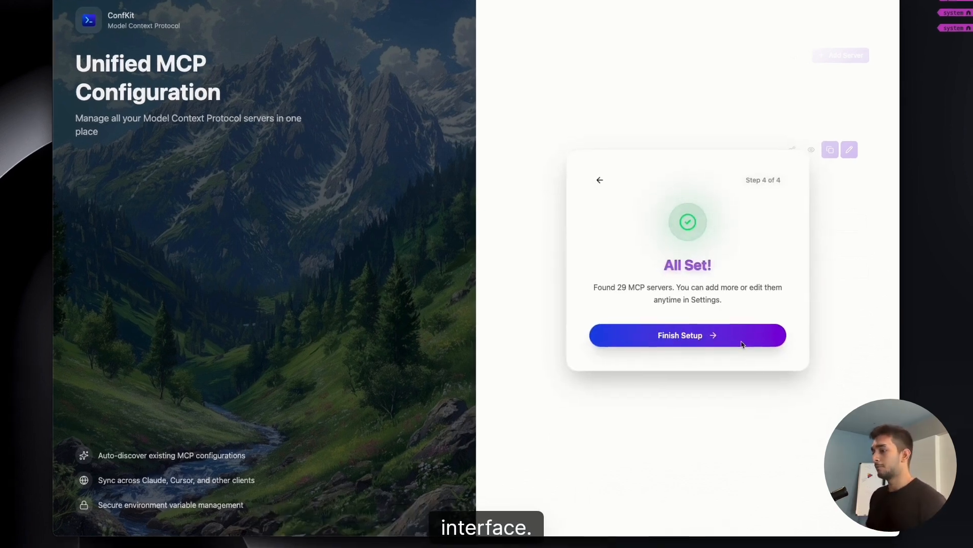
pyautogui.click(740, 350)
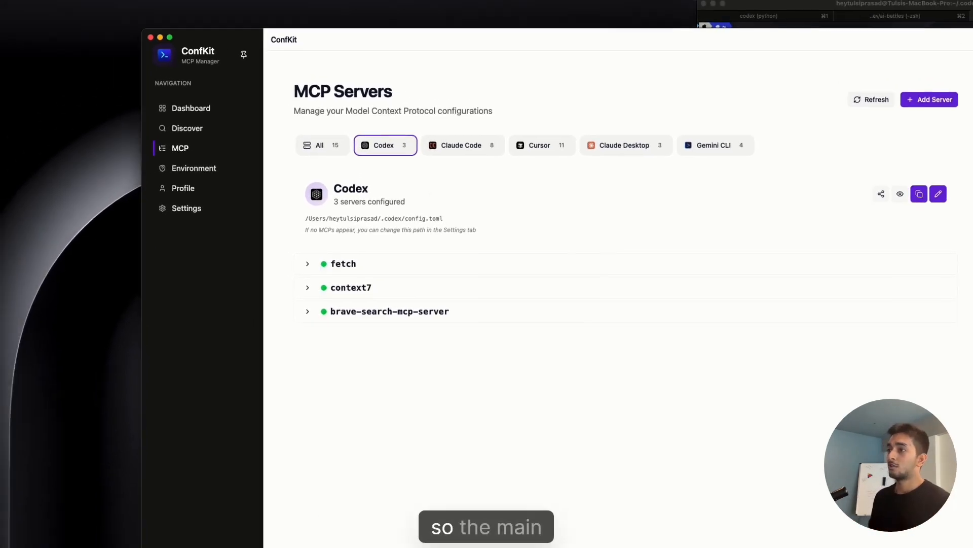
# Review the dashboard overview and the list of all MCP servers.
pyautogui.click(155, 79)
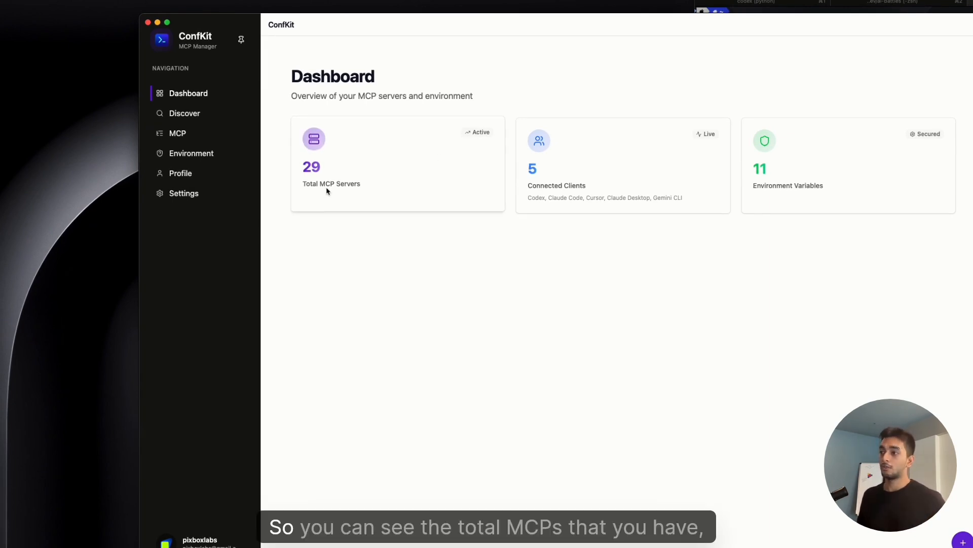
pyautogui.click(393, 193)
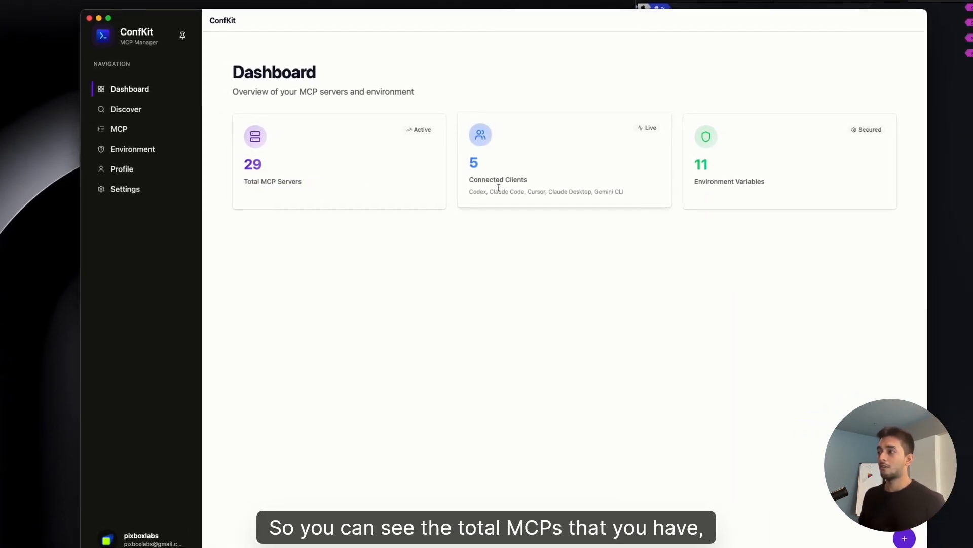
pyautogui.tripleClick(568, 197)
pyautogui.click(623, 197)
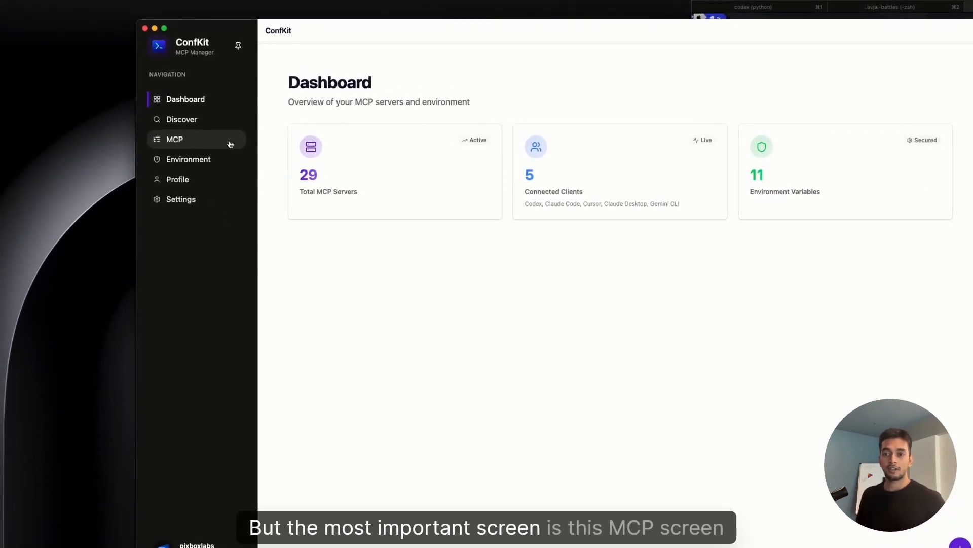
pyautogui.click(230, 144)
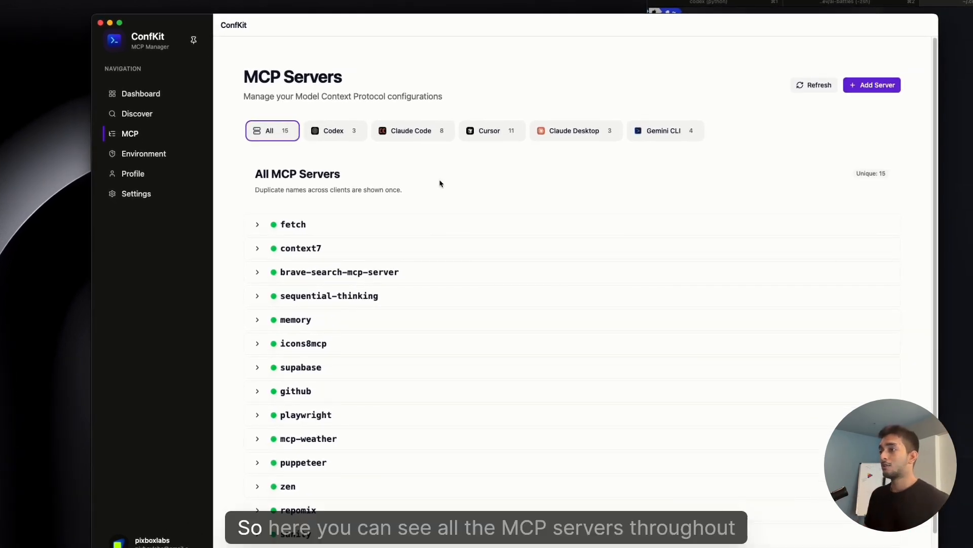
pyautogui.scroll(-2, 344, 221)
pyautogui.scroll(2, 346, 224)
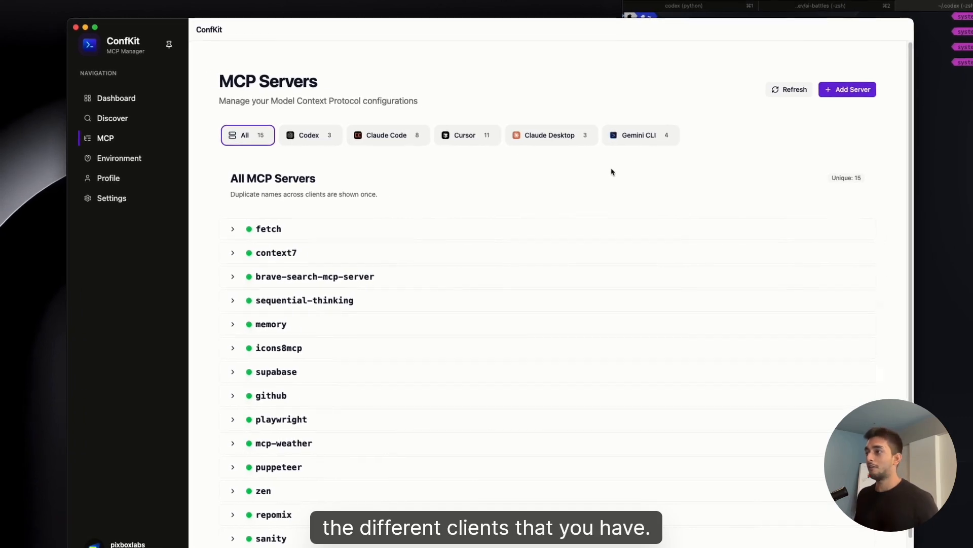
# Examine the Codex and Cursor server lists and the Codex config.toml file in the code editor.
pyautogui.click(356, 140)
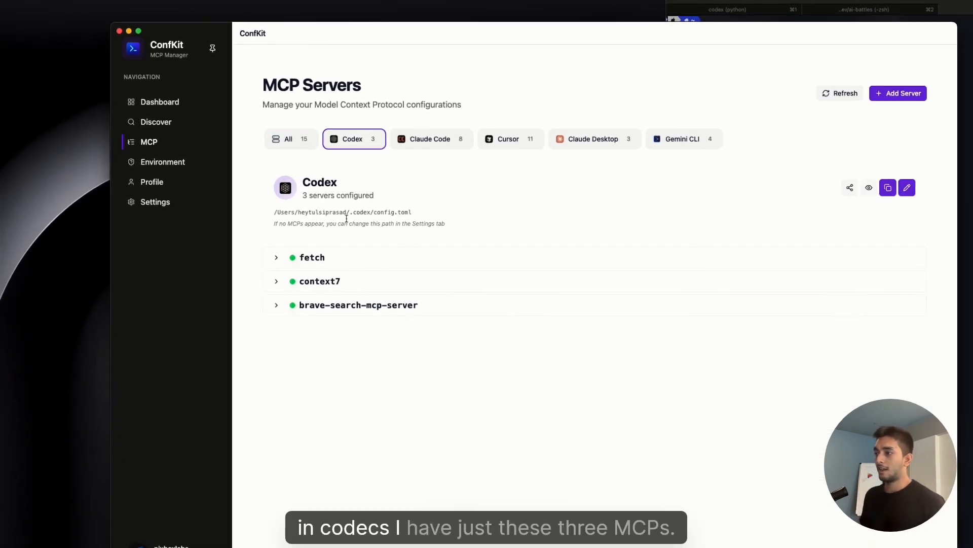
pyautogui.click(527, 139)
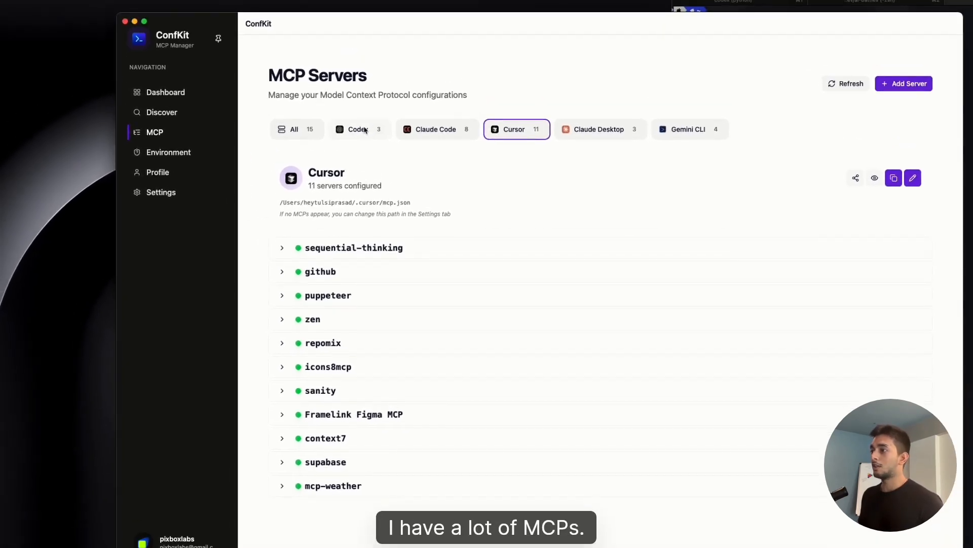
pyautogui.click(365, 130)
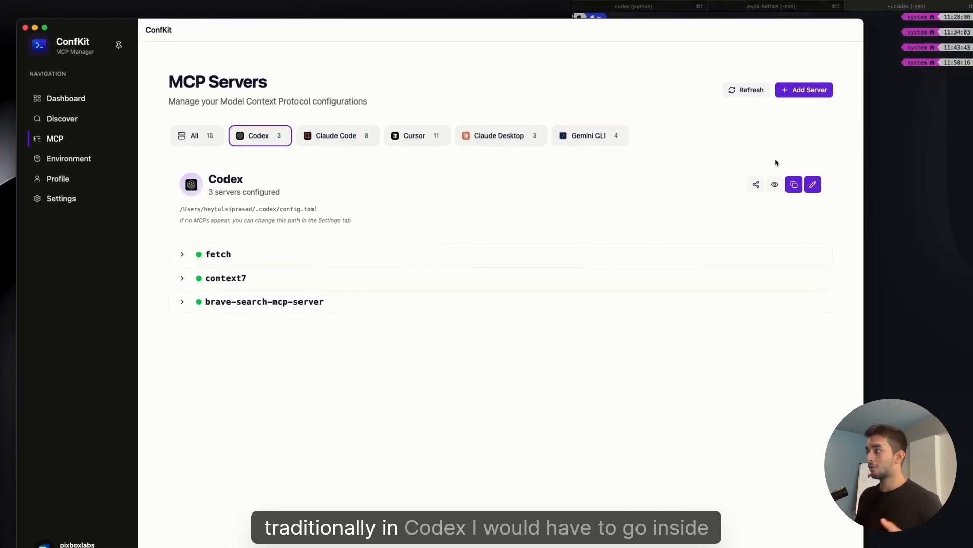
pyautogui.click(832, 143)
pyautogui.click(434, 361)
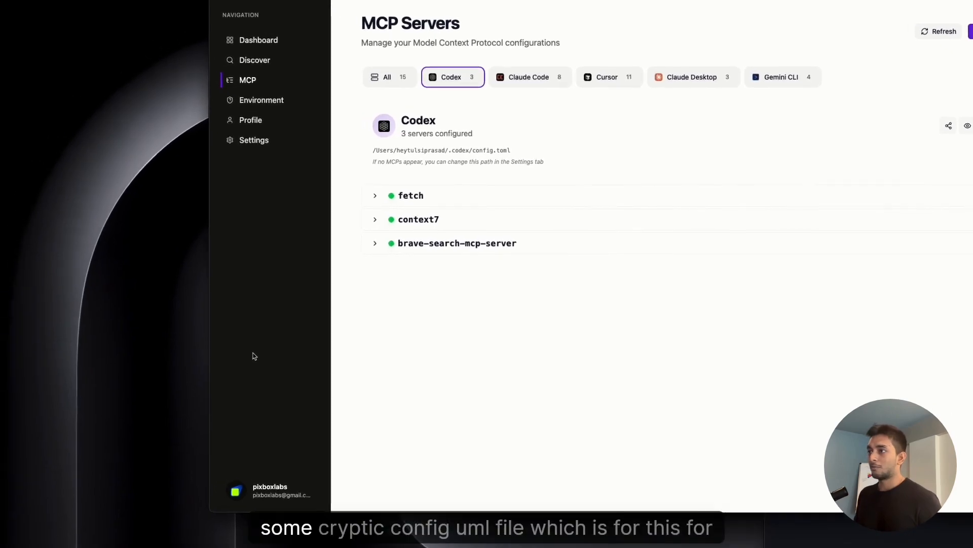
pyautogui.hotkey('ctrl', 'Up')
pyautogui.click(287, 155)
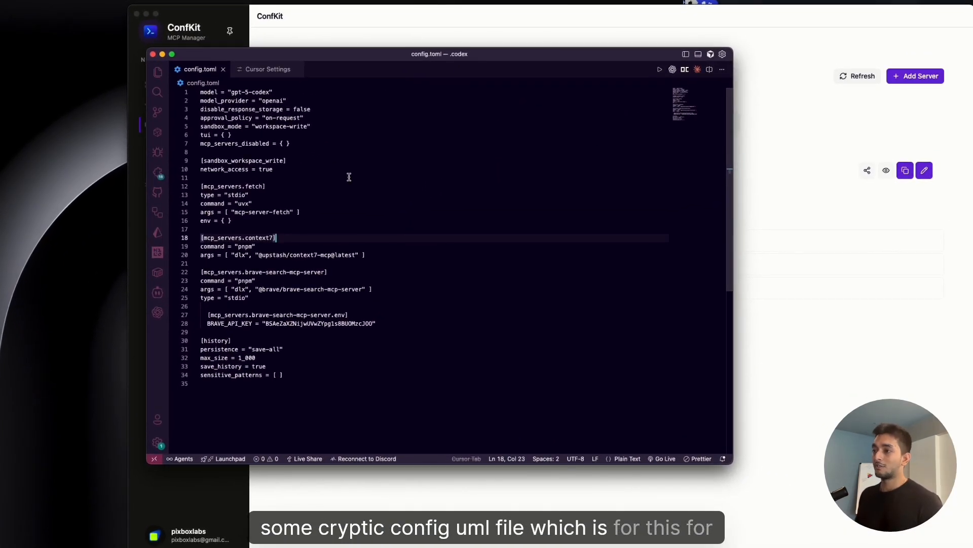
pyautogui.click(388, 219)
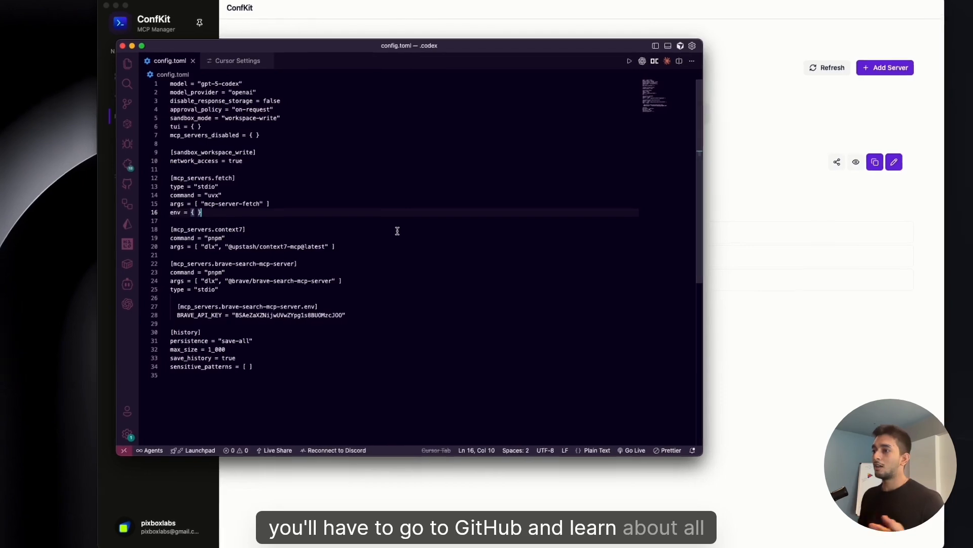
pyautogui.click(469, 297)
pyautogui.click(433, 29)
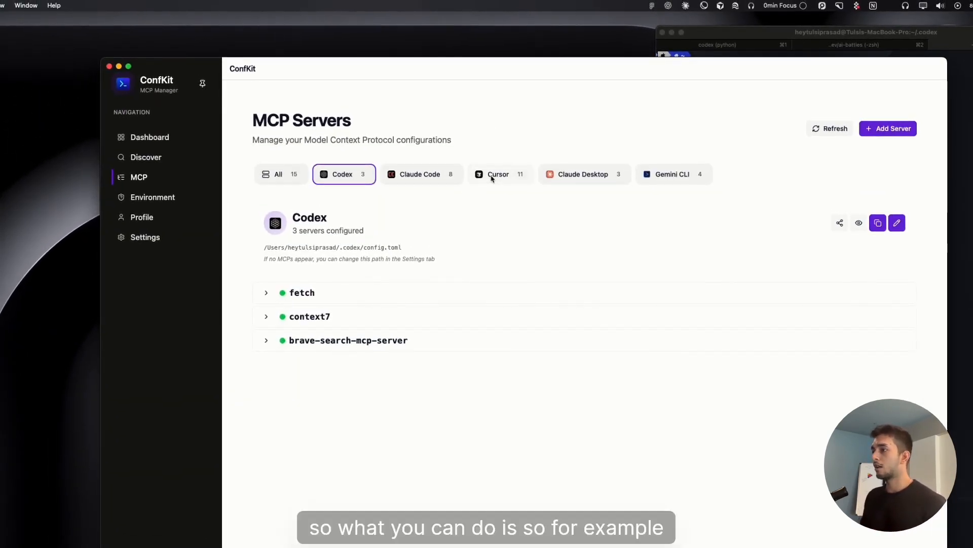
pyautogui.click(471, 178)
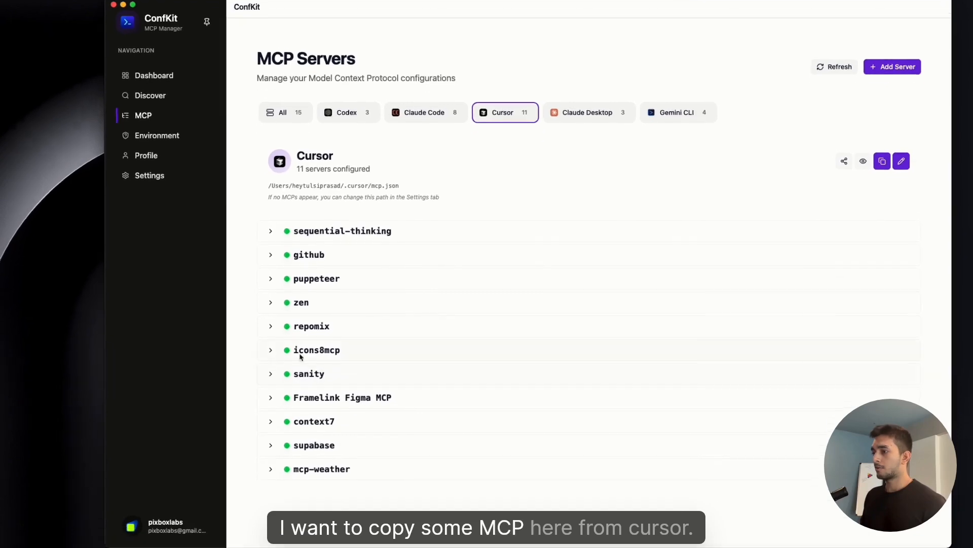
pyautogui.click(362, 126)
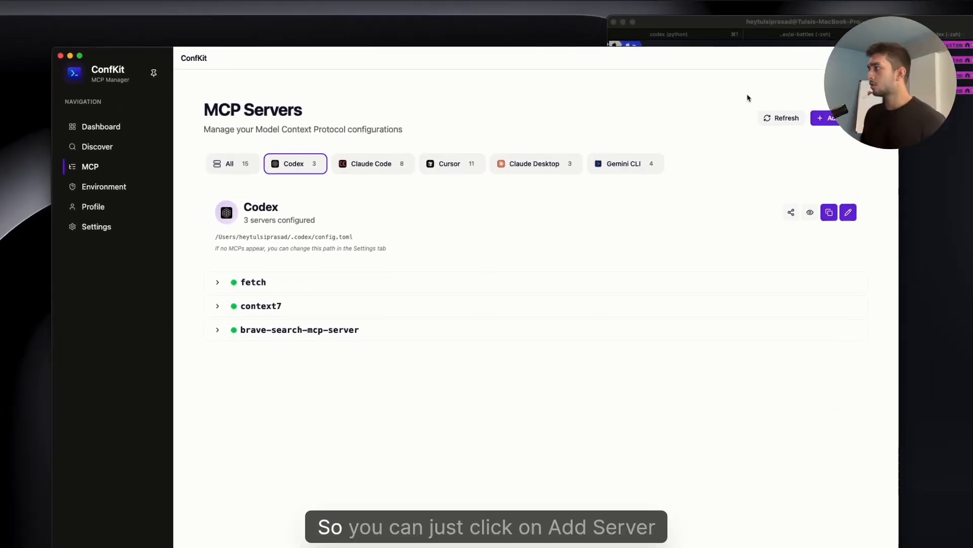
# Add a server by copying the existing mcp-weather server to the Codex client and save it.
pyautogui.click(907, 80)
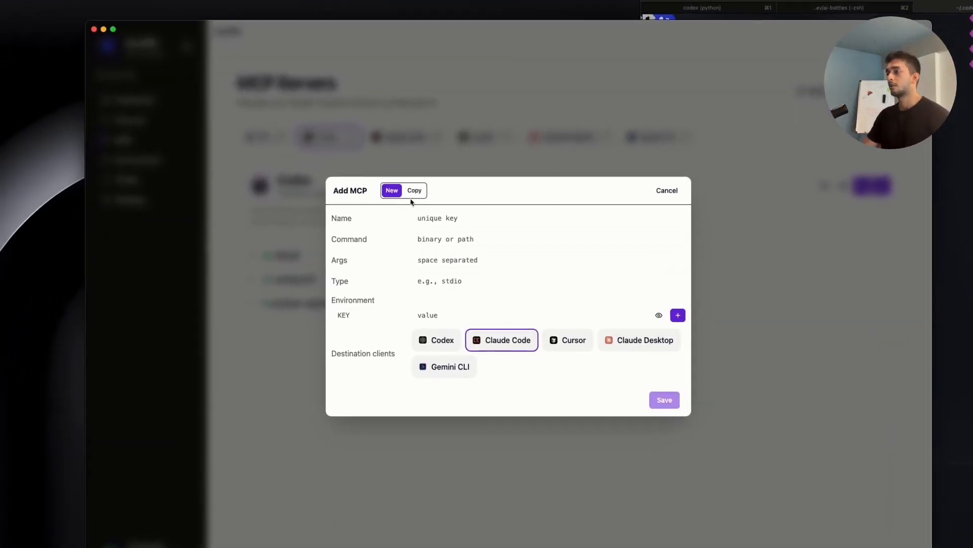
pyautogui.click(296, 227)
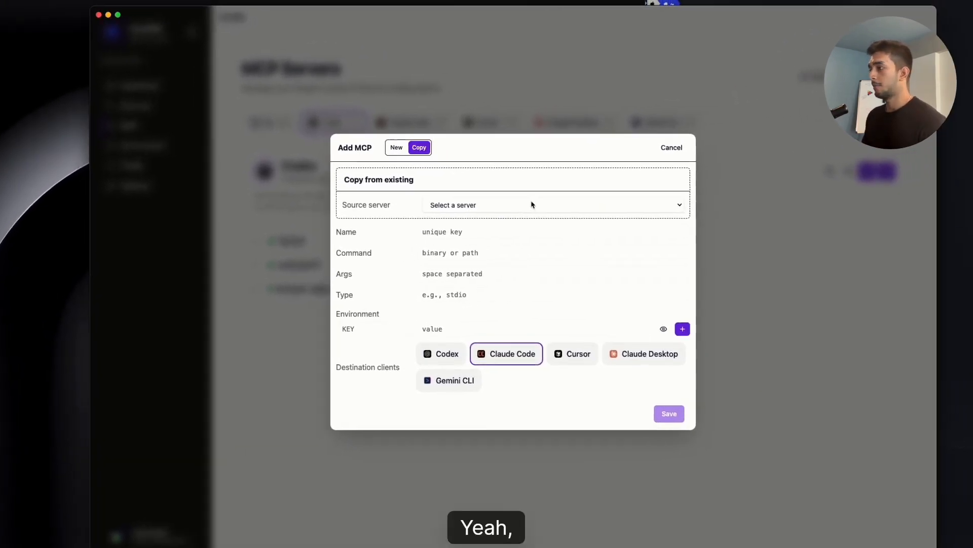
pyautogui.click(636, 193)
pyautogui.click(536, 207)
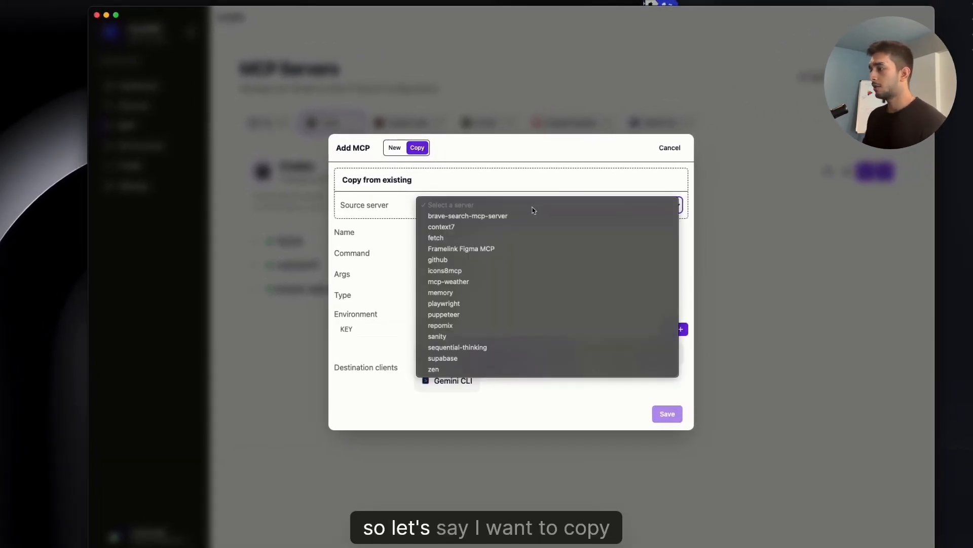
pyautogui.click(489, 282)
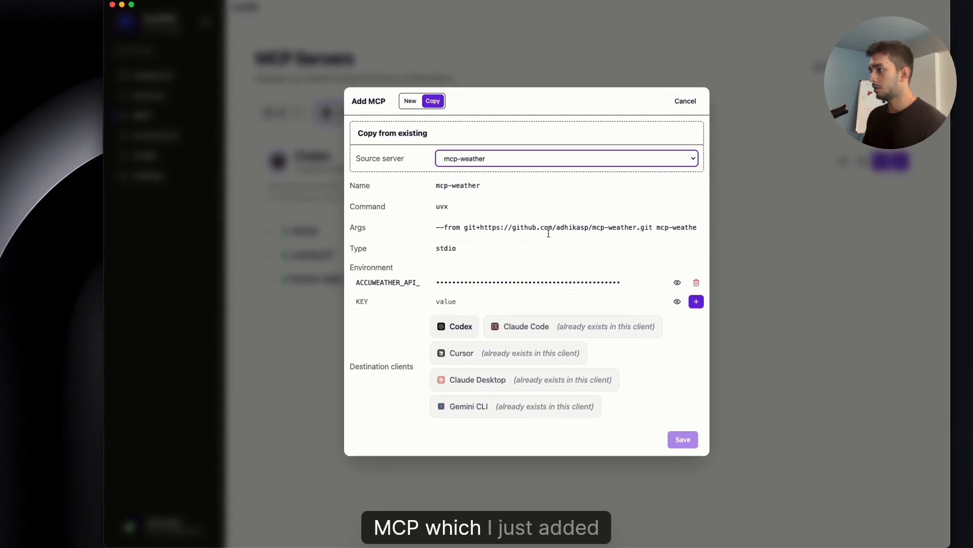
pyautogui.click(398, 285)
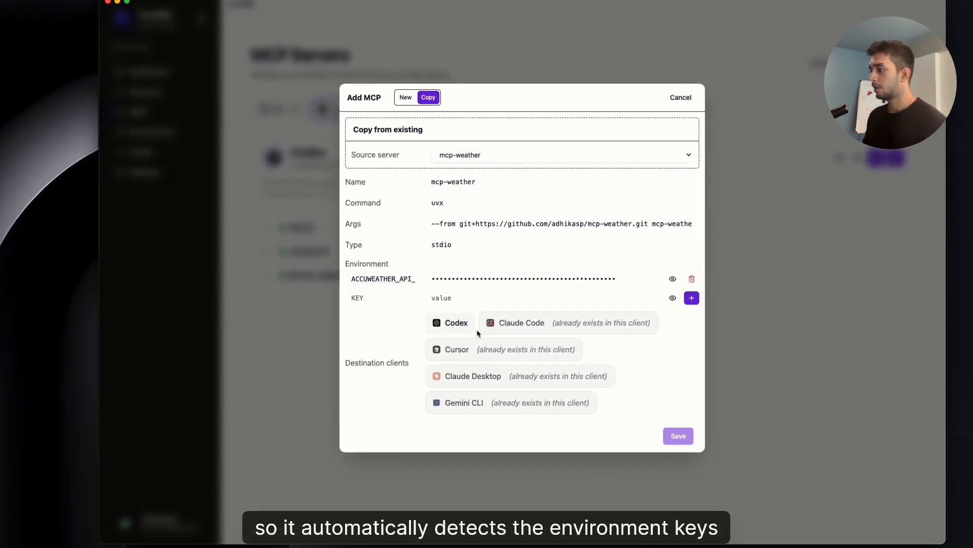
pyautogui.click(451, 323)
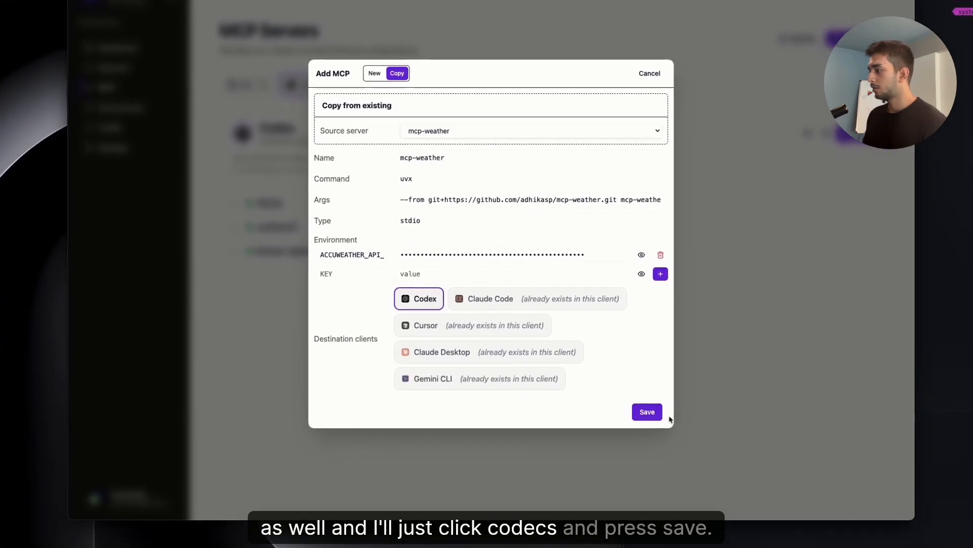
pyautogui.click(641, 412)
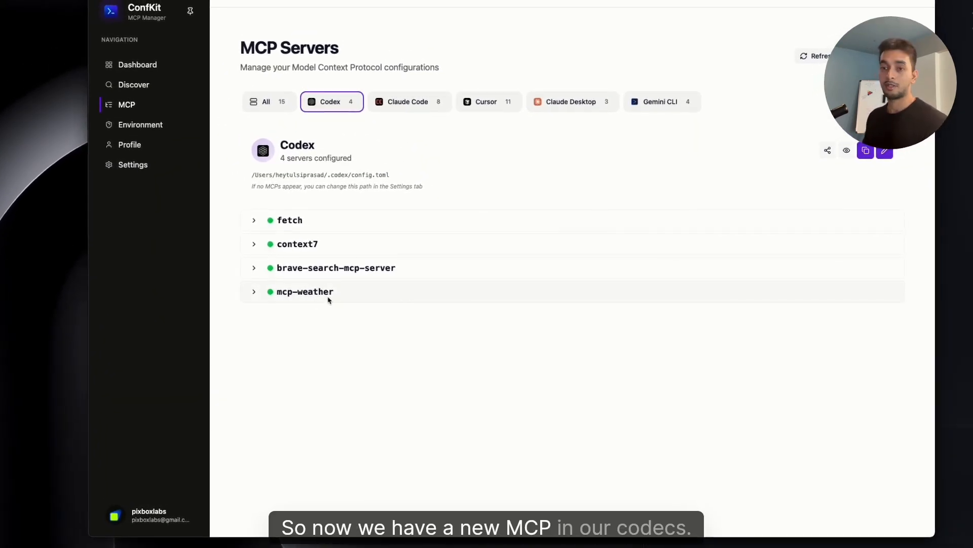
# Switch to the terminal and launch codex.
pyautogui.click(964, 185)
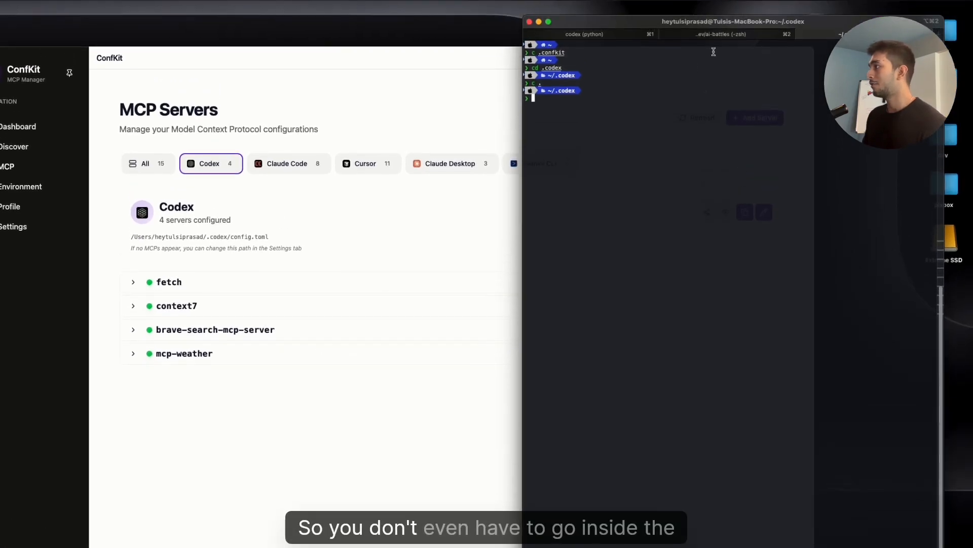
pyautogui.click(725, 35)
pyautogui.write('clear')
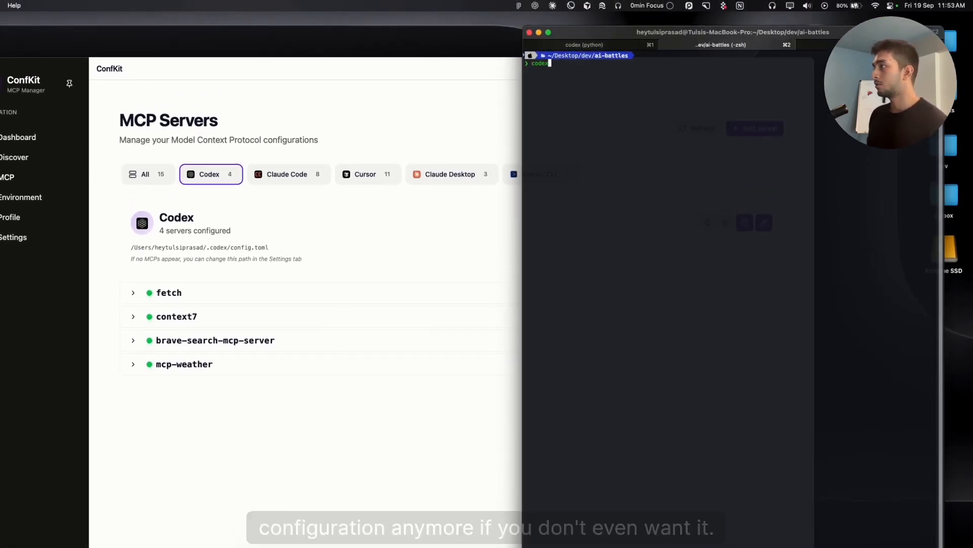
pyautogui.press('Return')
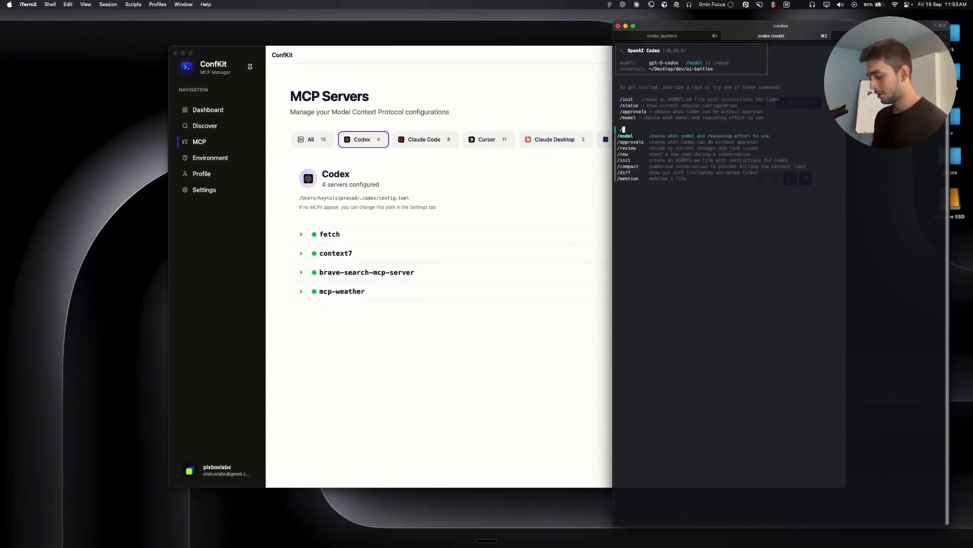
# List Codex's configured MCP tools with the /mcp command.
pyautogui.write('/mcp')
pyautogui.press('Return')
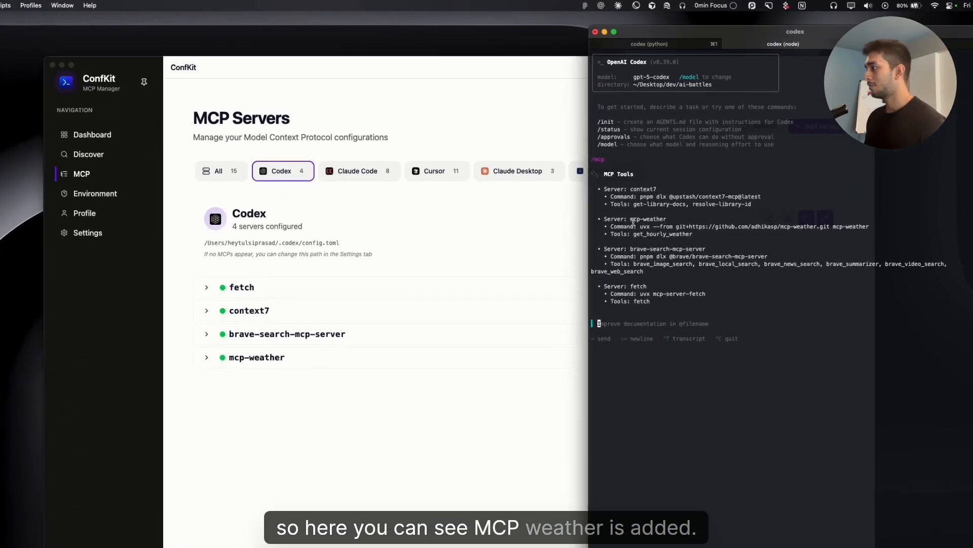
pyautogui.moveTo(647, 178); pyautogui.dragTo(740, 192)
pyautogui.click(745, 240)
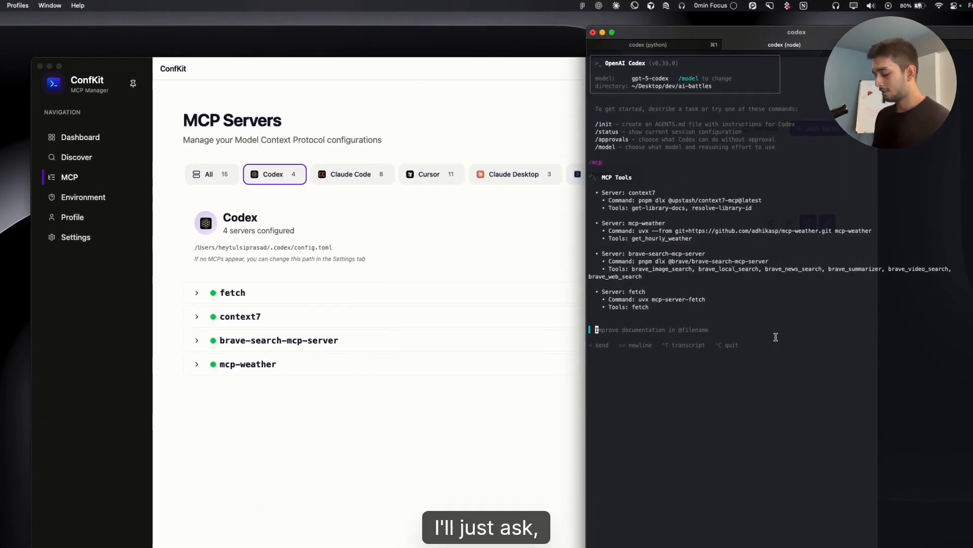
# Ask Codex "whats weather in bangalore today?" and return to ConfKit.
pyautogui.write('whats ')
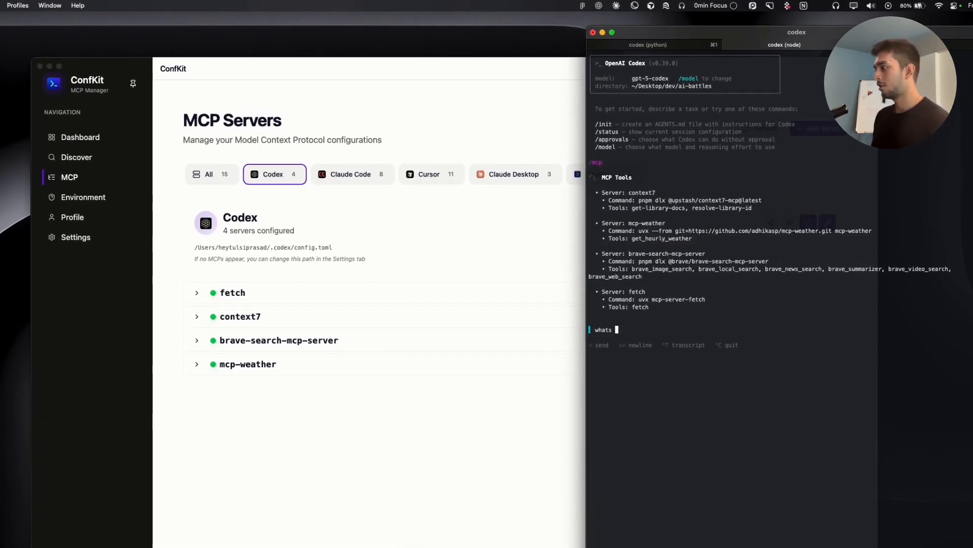
pyautogui.write('weather in bangalore')
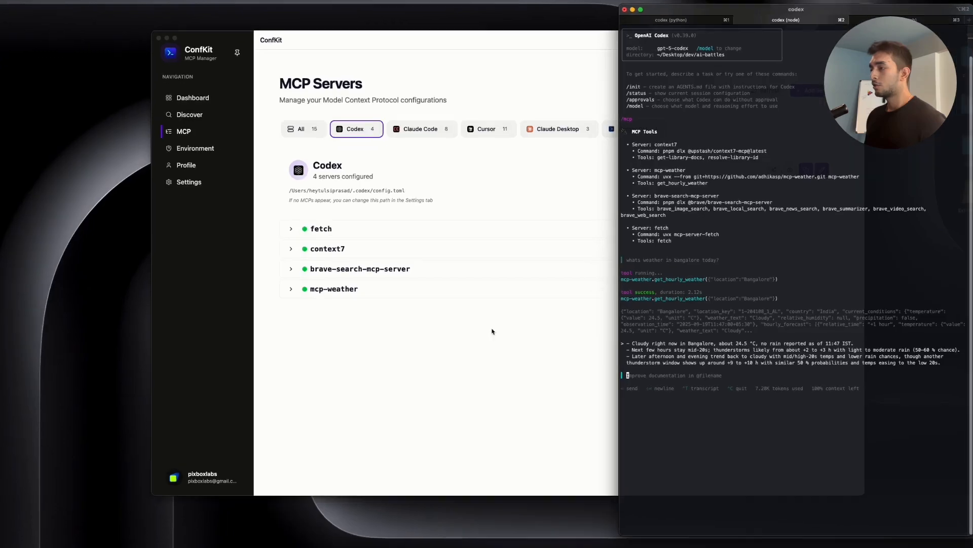
pyautogui.click(465, 354)
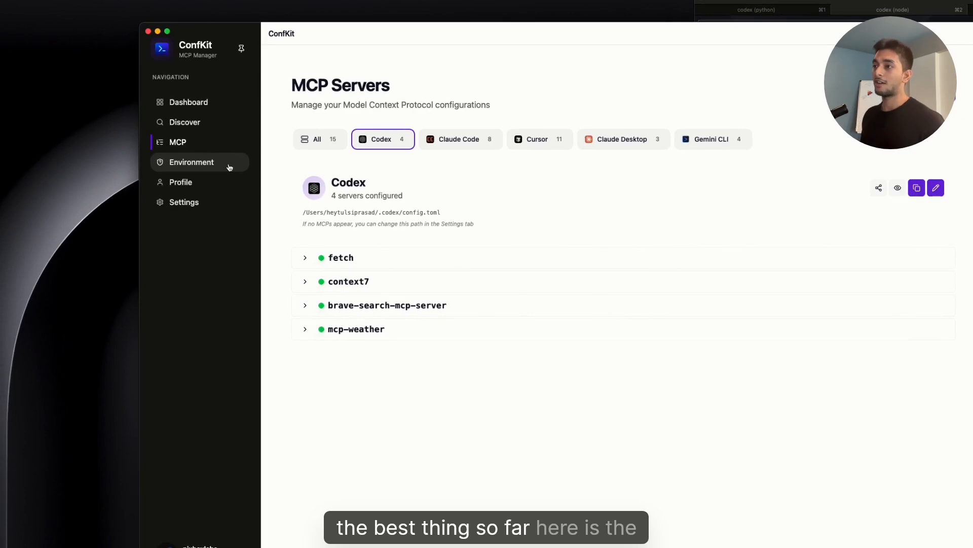
# Search the Discover catalog for "firecrawl mcp" and start adding the firecrawl-mcp-server.
pyautogui.click(216, 125)
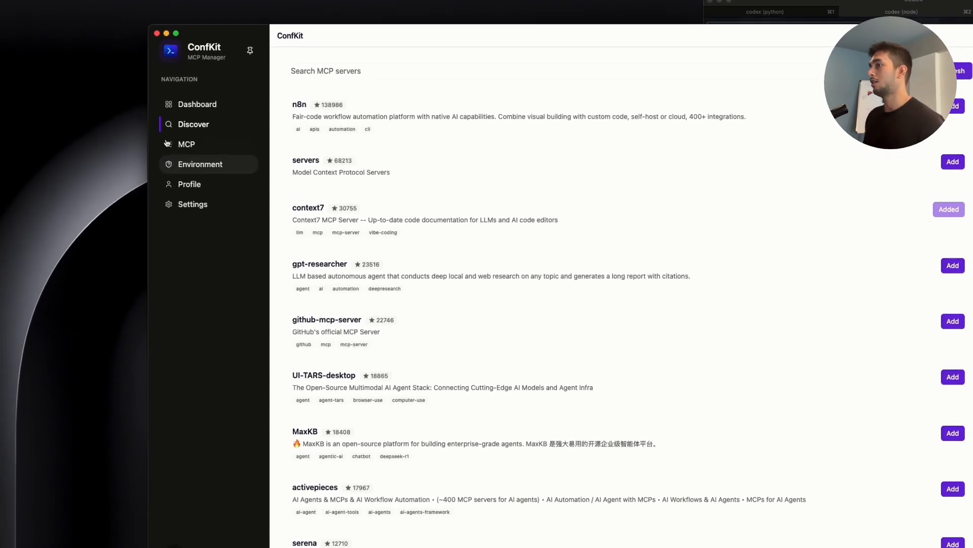
pyautogui.click(349, 98)
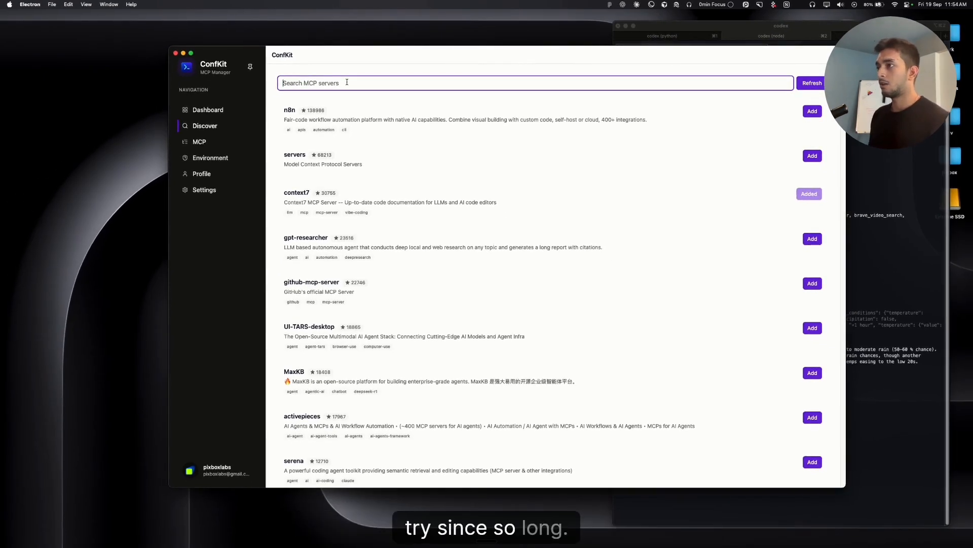
pyautogui.write('firecrawl mcp')
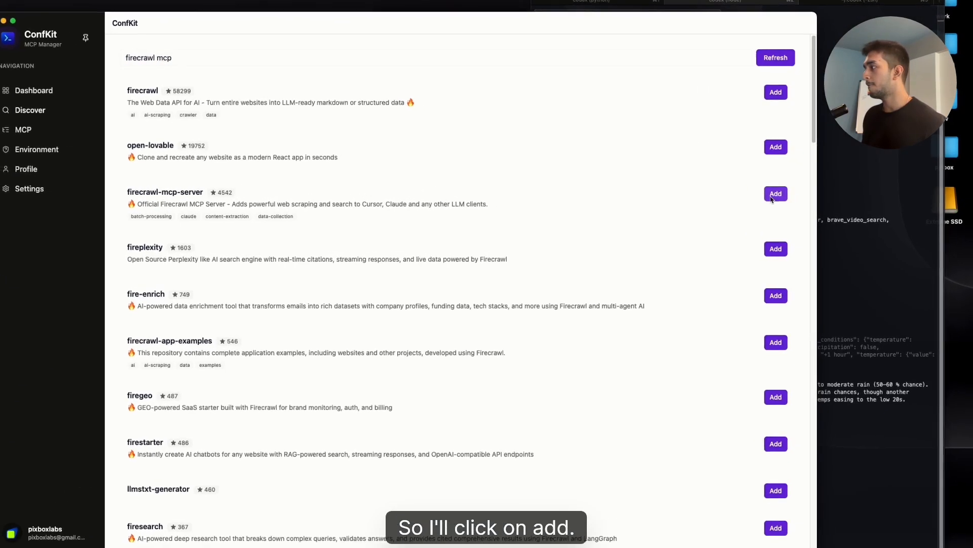
pyautogui.click(811, 195)
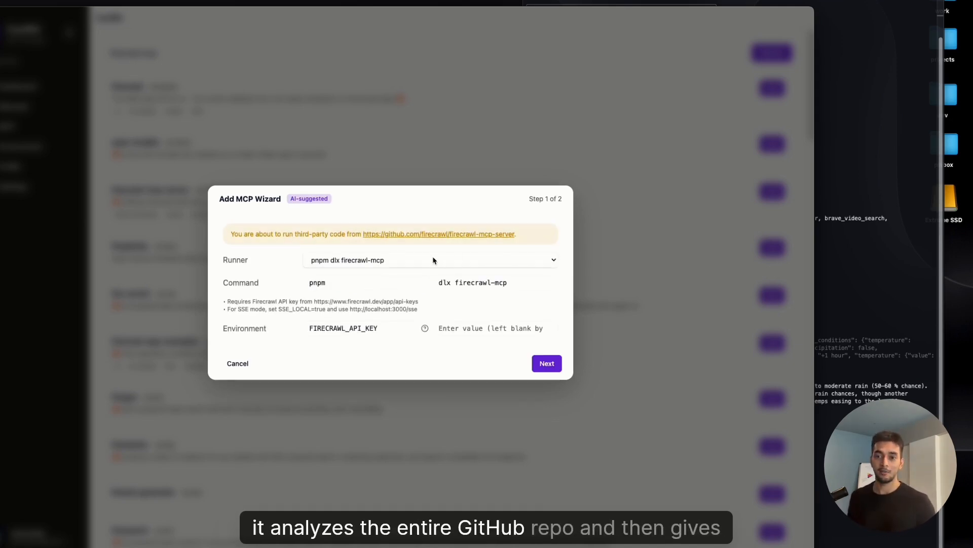
# Review the wizard's runner options and the FIRECRAWL_API_KEY help hint.
pyautogui.click(448, 262)
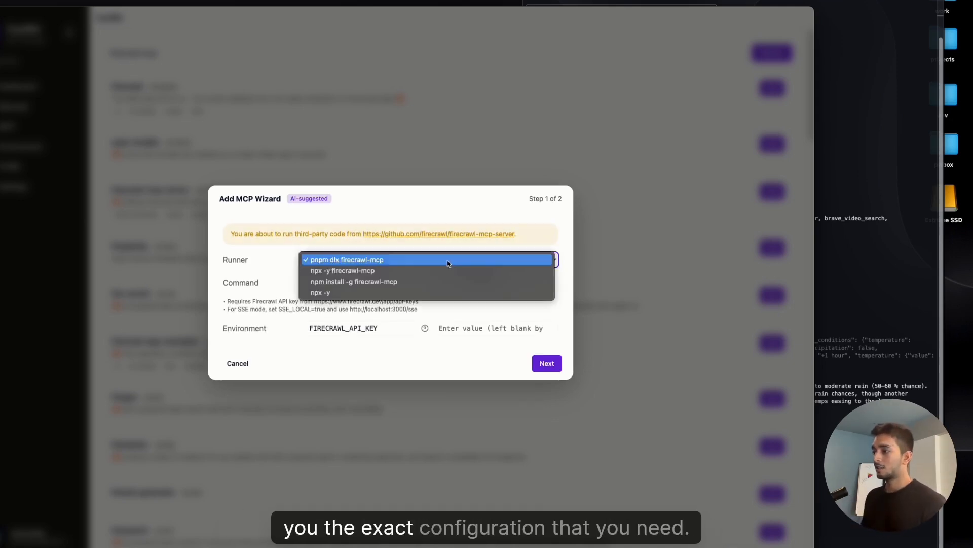
pyautogui.click(278, 260)
pyautogui.click(336, 260)
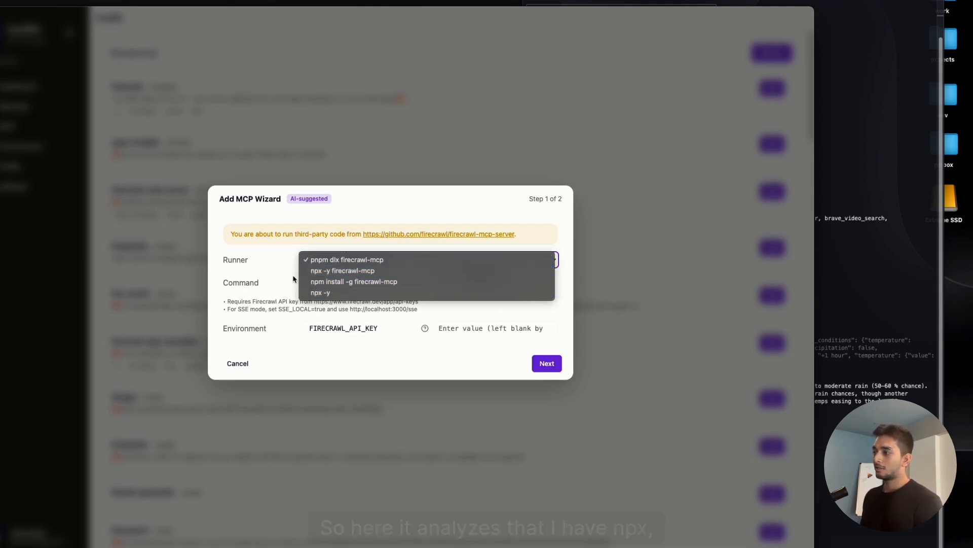
pyautogui.click(270, 261)
pyautogui.click(349, 263)
pyautogui.click(282, 262)
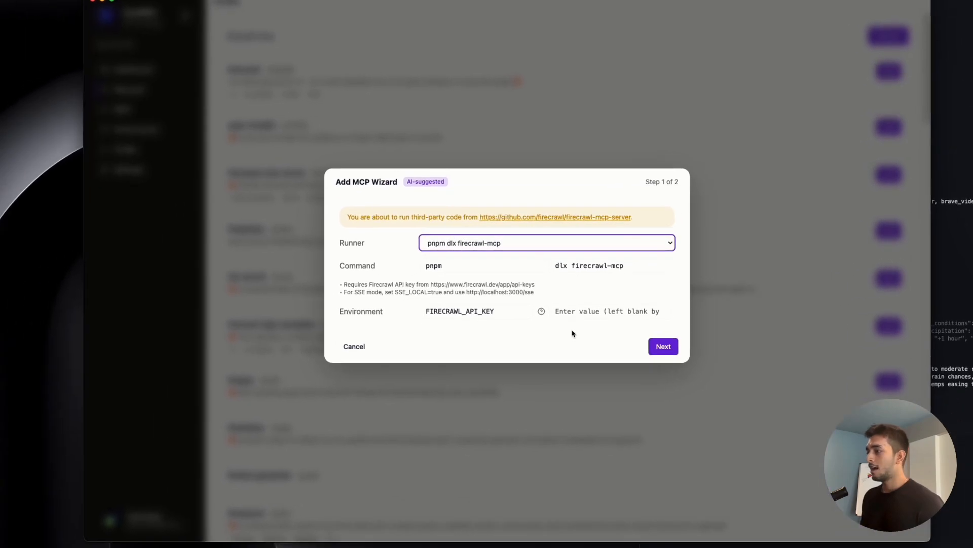
pyautogui.click(454, 347)
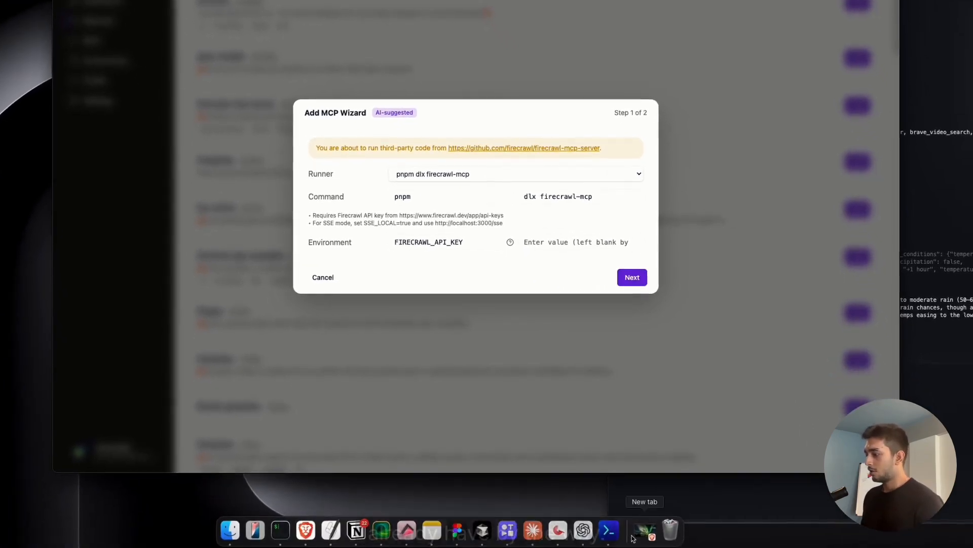
# Switch to the browser, open firecrawl.dev's API Keys page, and copy the default API key.
pyautogui.click(635, 536)
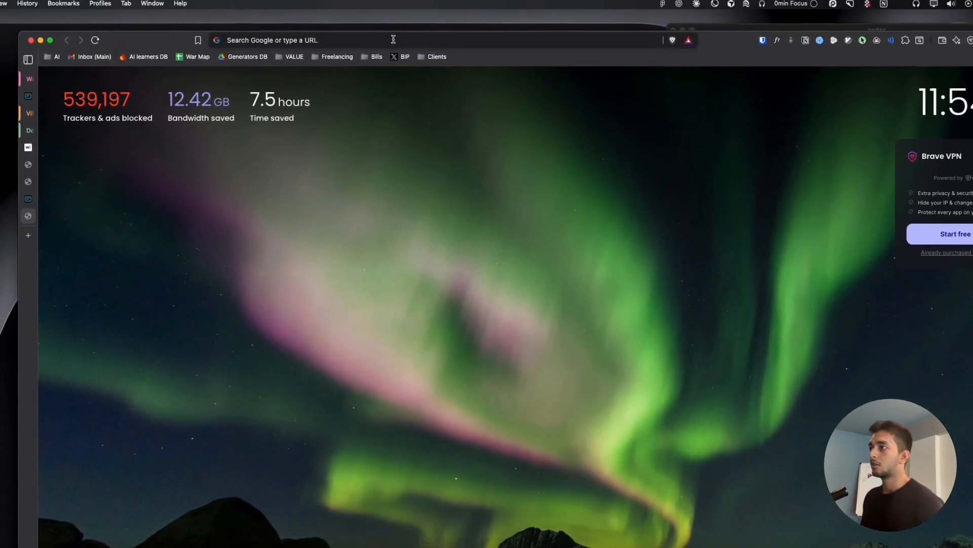
pyautogui.click(395, 45)
pyautogui.write('firecrawl.dev')
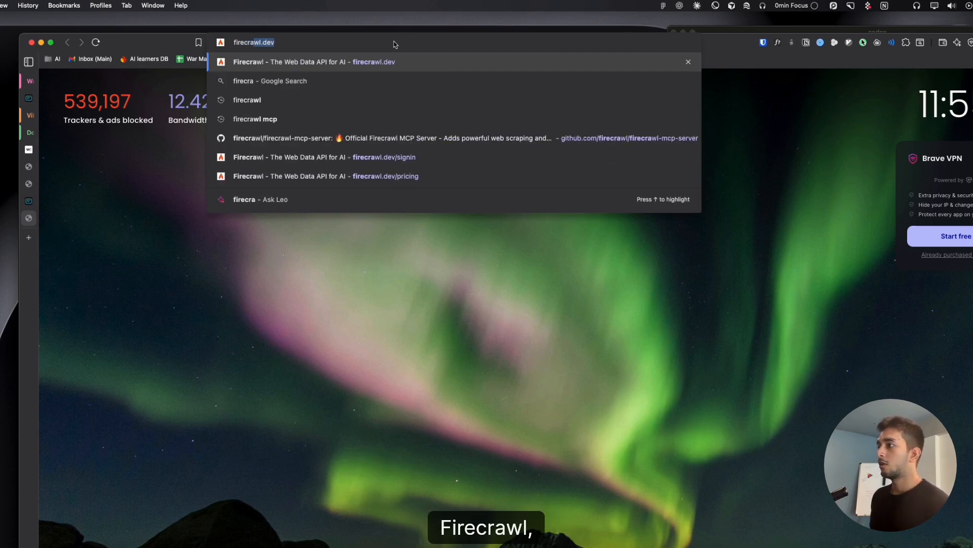
pyautogui.press('Return')
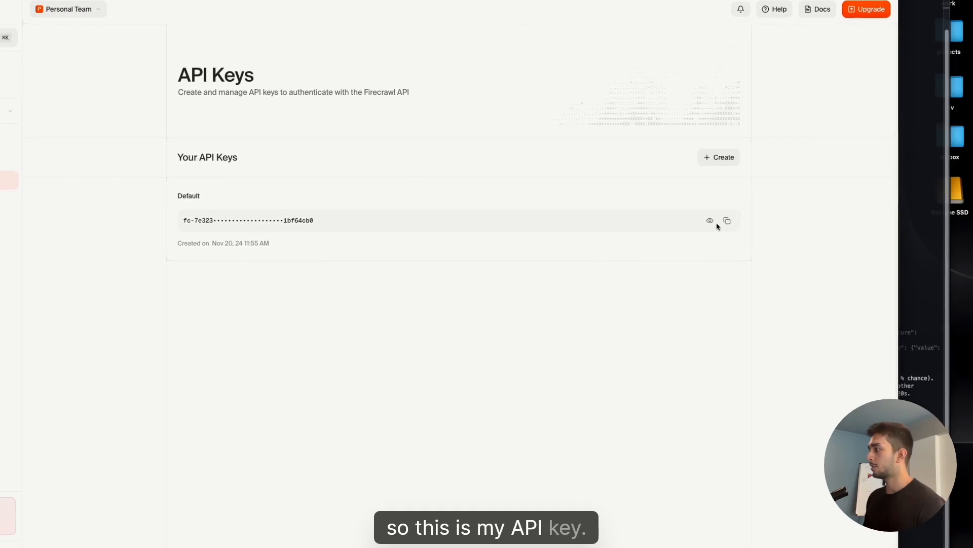
pyautogui.click(722, 222)
# Return to the Add MCP Wizard and paste the copied API key as the FIRECRAWL_API_KEY value.
pyautogui.click(912, 218)
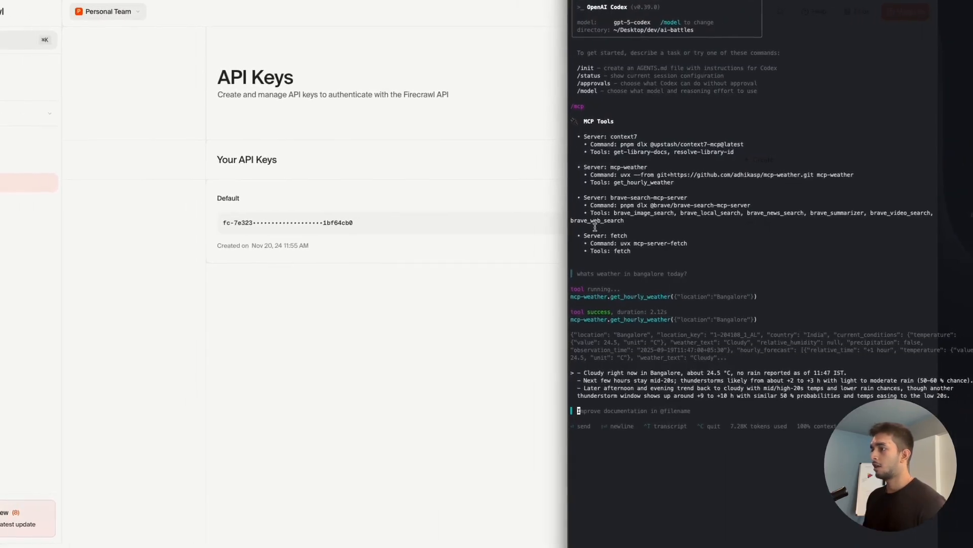
pyautogui.press('super+Tab')
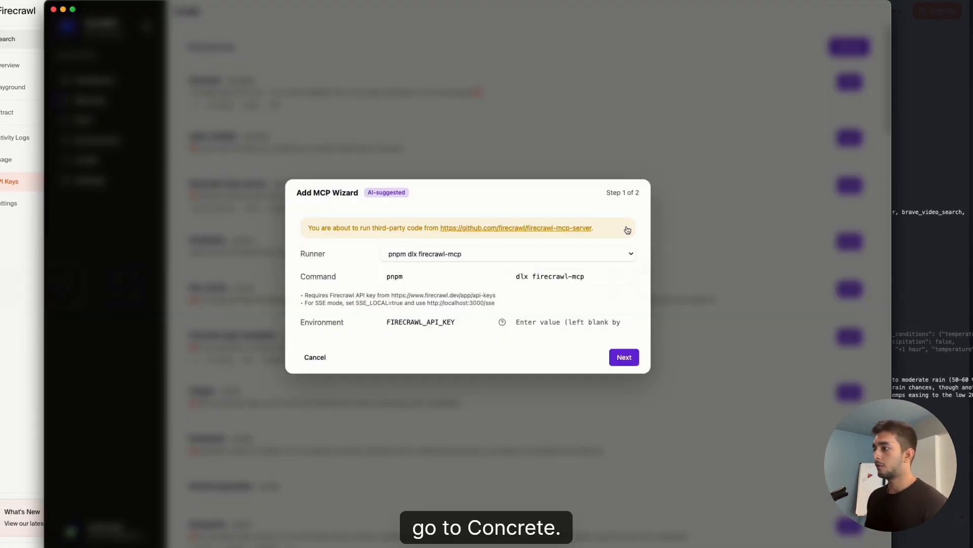
pyautogui.click(586, 313)
pyautogui.press('super+v')
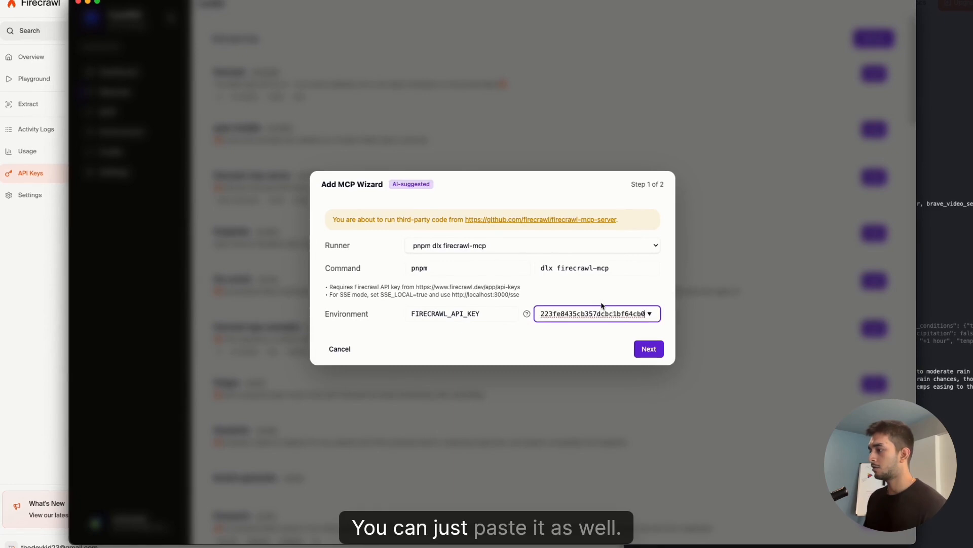
# Clear the FIRECRAWL_API_KEY field, browse the saved template variables, and paste the API key again.
pyautogui.click(569, 347)
pyautogui.click(651, 312)
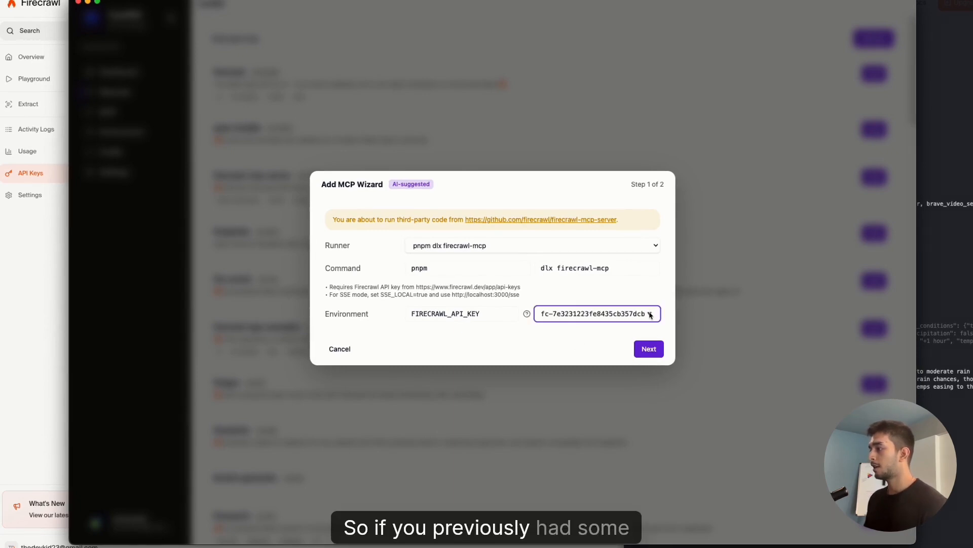
pyautogui.press('super+a')
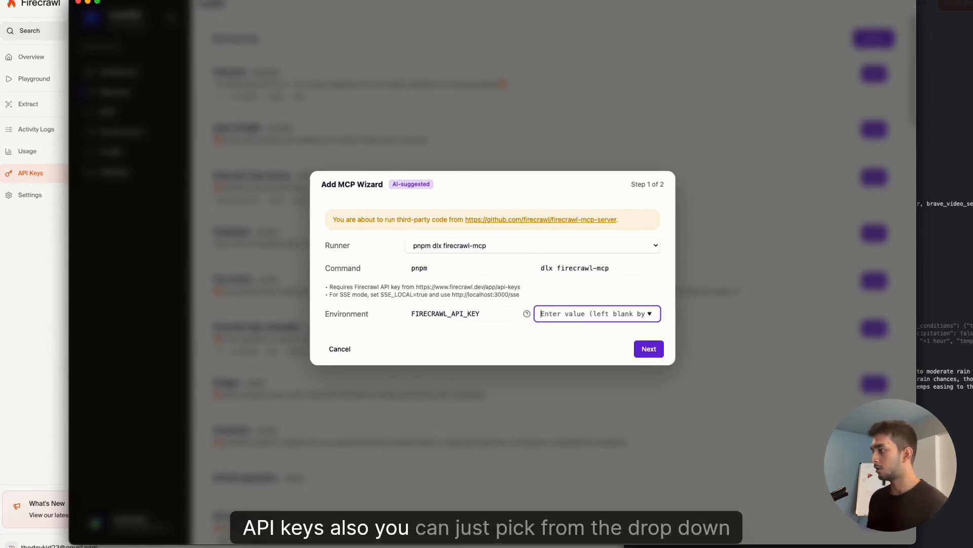
pyautogui.click(651, 315)
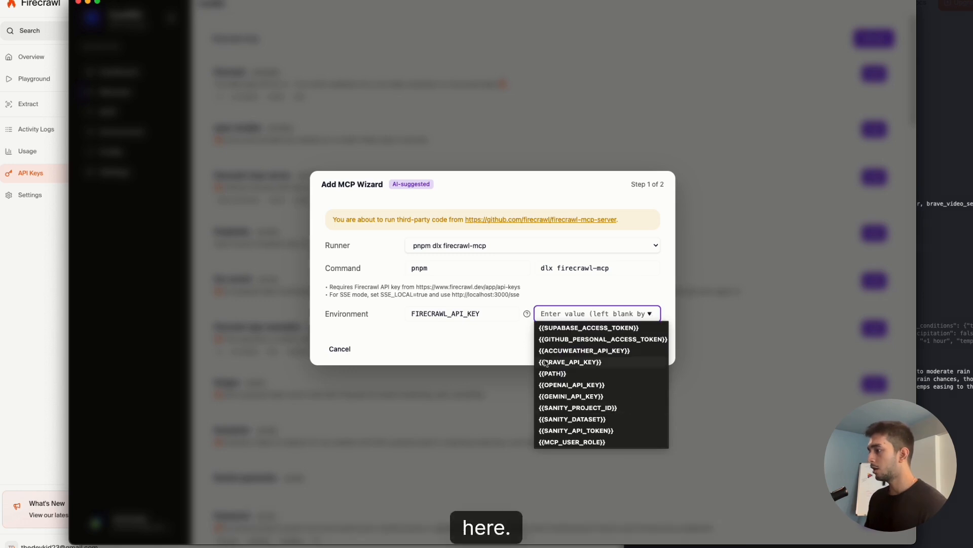
pyautogui.click(494, 344)
pyautogui.click(596, 313)
pyautogui.press('super+v')
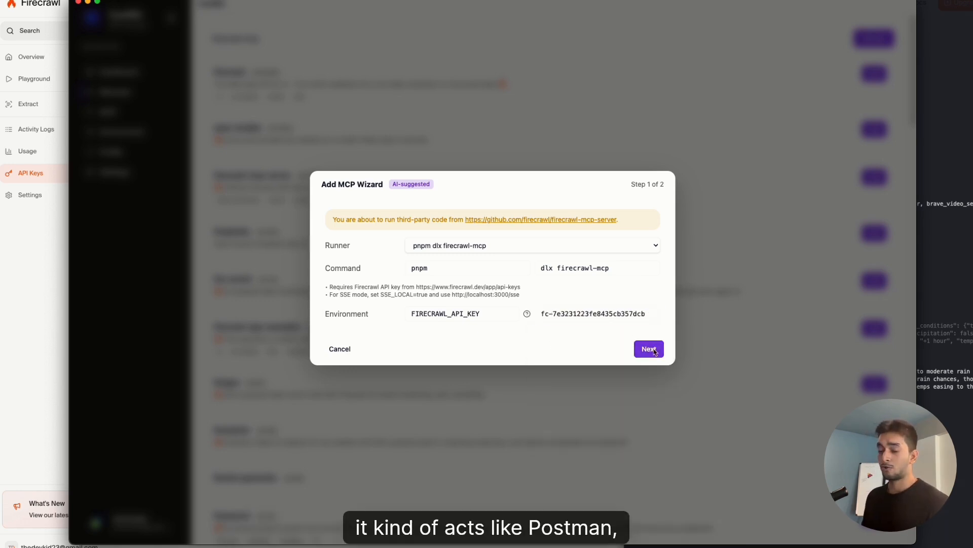
# Continue to the client step, select Codex, and finish adding the Firecrawl server.
pyautogui.click(651, 349)
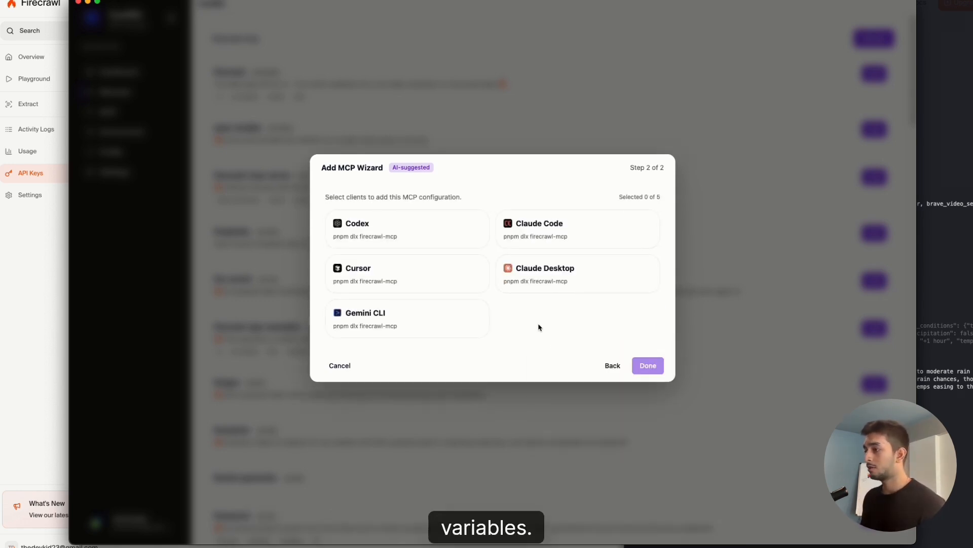
pyautogui.click(397, 238)
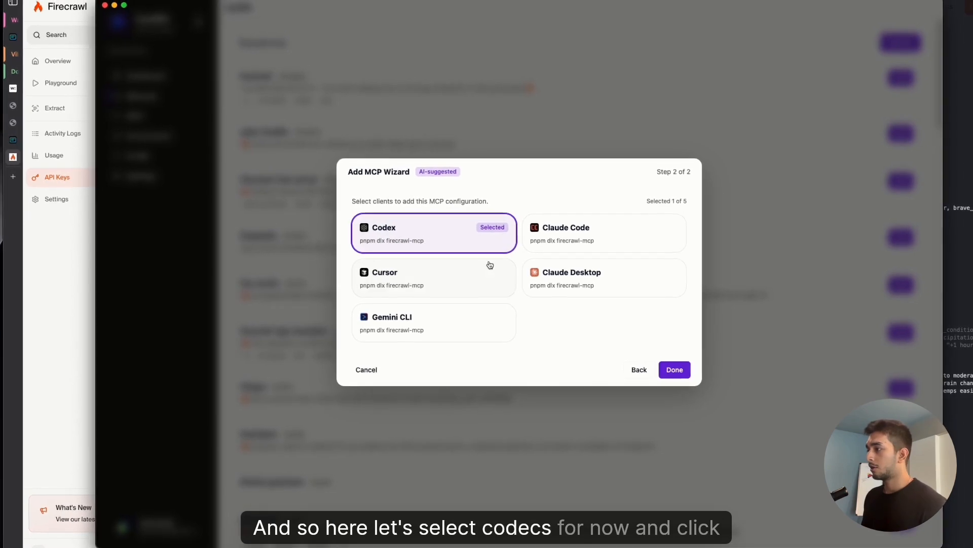
pyautogui.click(679, 365)
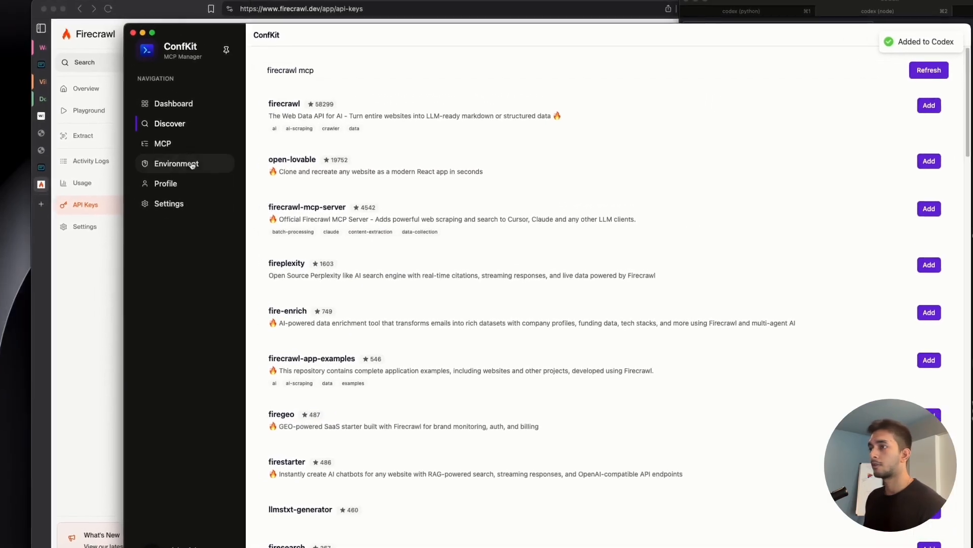
pyautogui.click(157, 101)
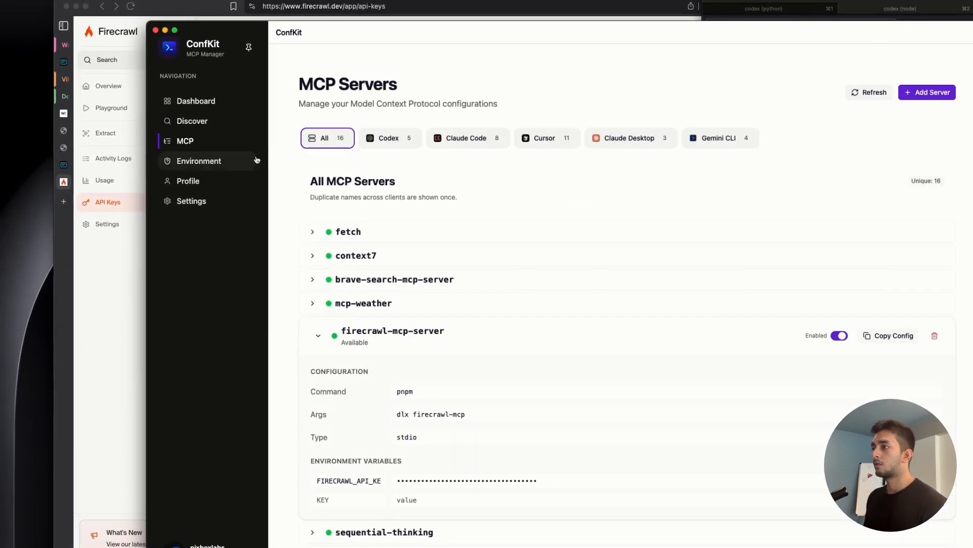
pyautogui.click(389, 137)
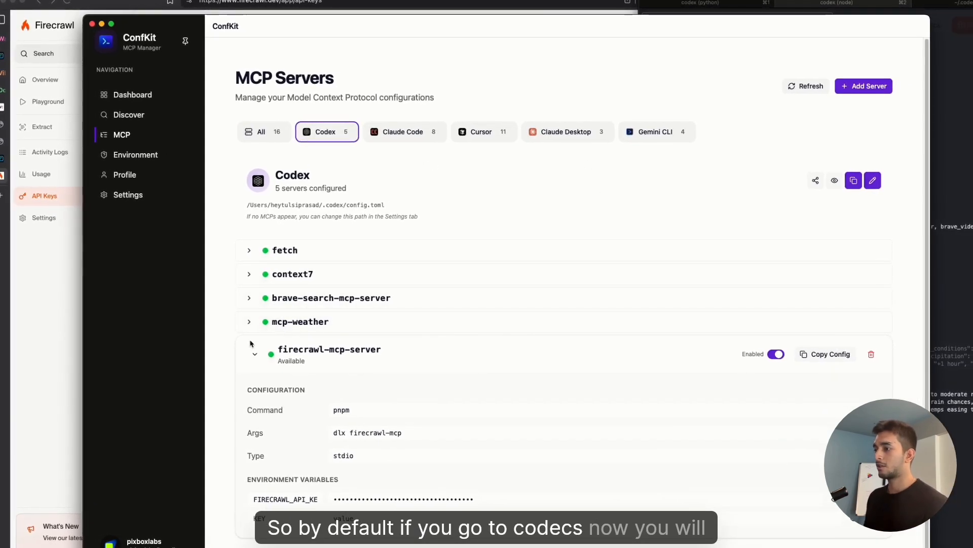
pyautogui.click(257, 355)
# Switch to the terminal, quit the running Codex session, and relaunch codex.
pyautogui.click(892, 227)
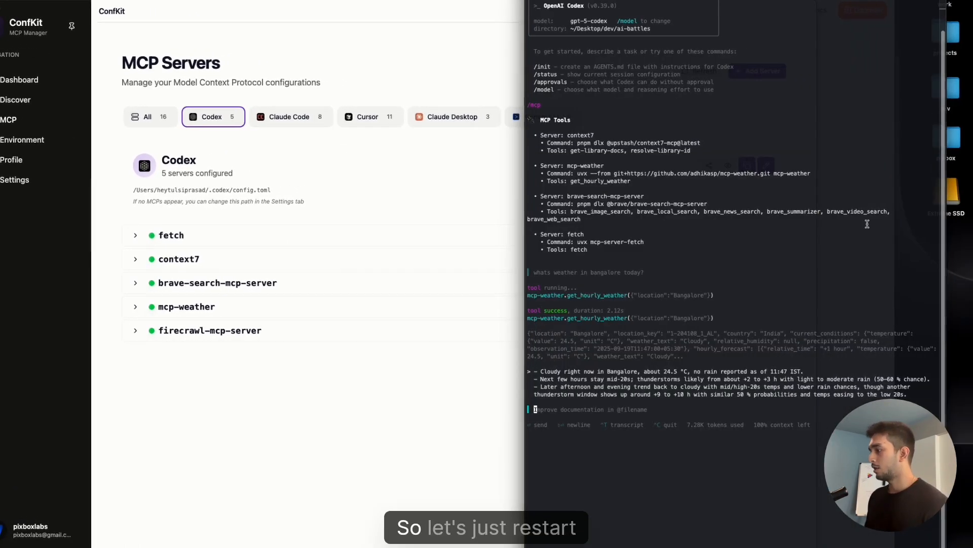
pyautogui.hotkey('ctrl', 'c')
pyautogui.hotkey('ctrl', 'c')
pyautogui.write('codex')
pyautogui.press('Return')
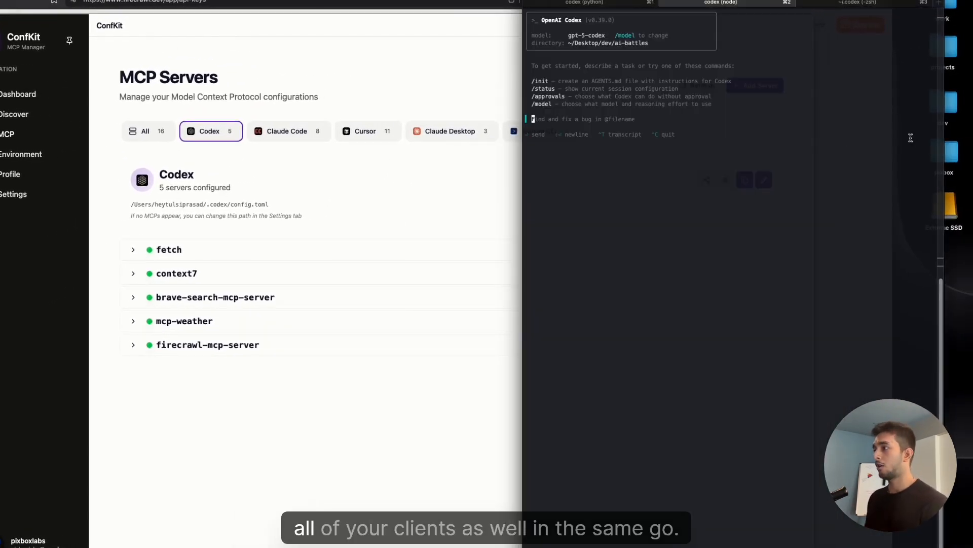
# List Codex's MCP tools with /mcp and ask for the top 5 lifetime travel places using firecrawl.
pyautogui.write('/mcp')
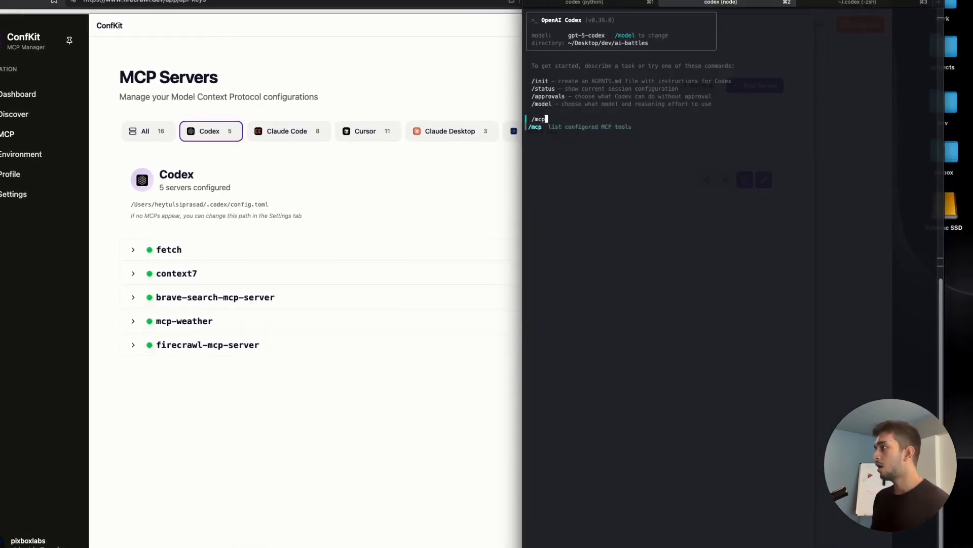
pyautogui.press('Return')
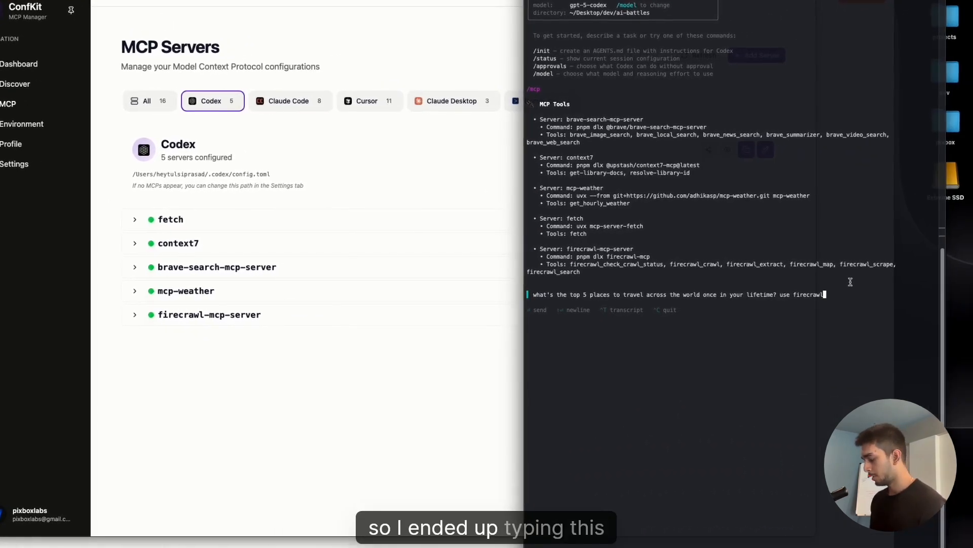
pyautogui.press('Return')
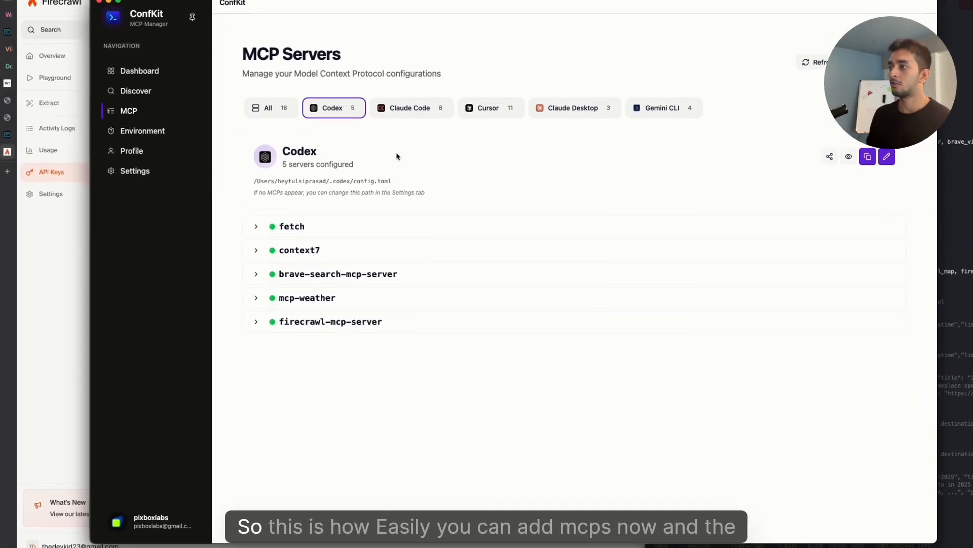
# Browse the Claude Code server list and the global environment variables in ConfKit.
pyautogui.click(431, 107)
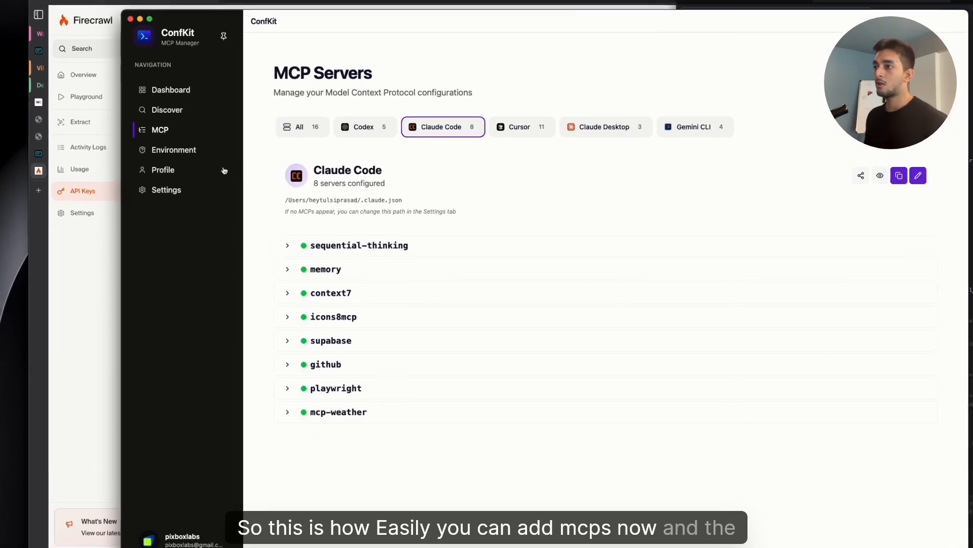
pyautogui.click(175, 142)
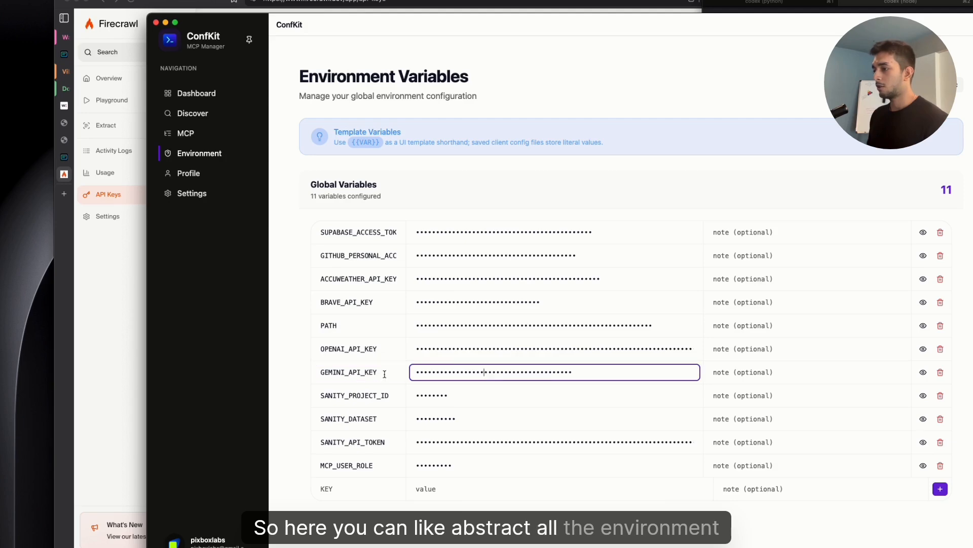
pyautogui.click(382, 397)
pyautogui.click(368, 421)
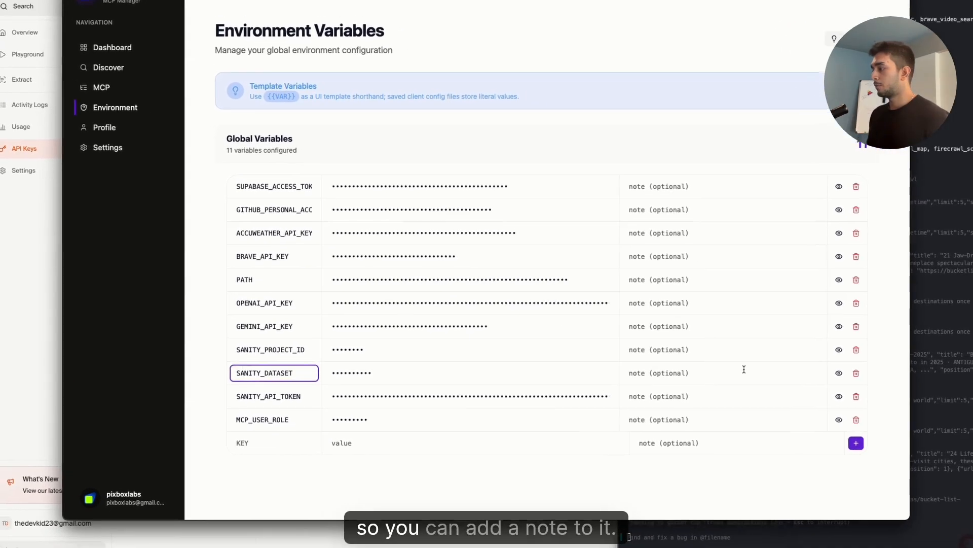
# Add the note "sensiplan project" to the SANITY_PROJECT_ID environment variable.
pyautogui.click(766, 419)
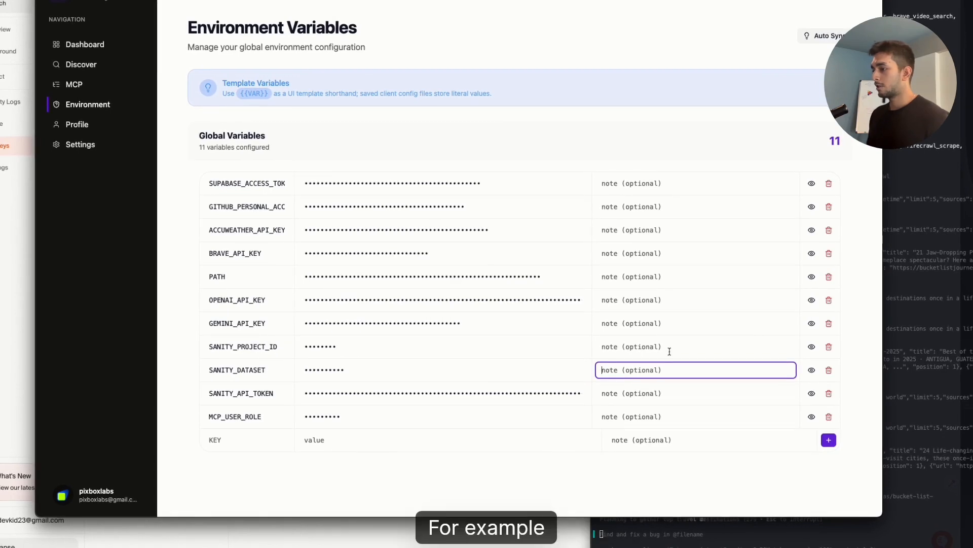
pyautogui.click(641, 346)
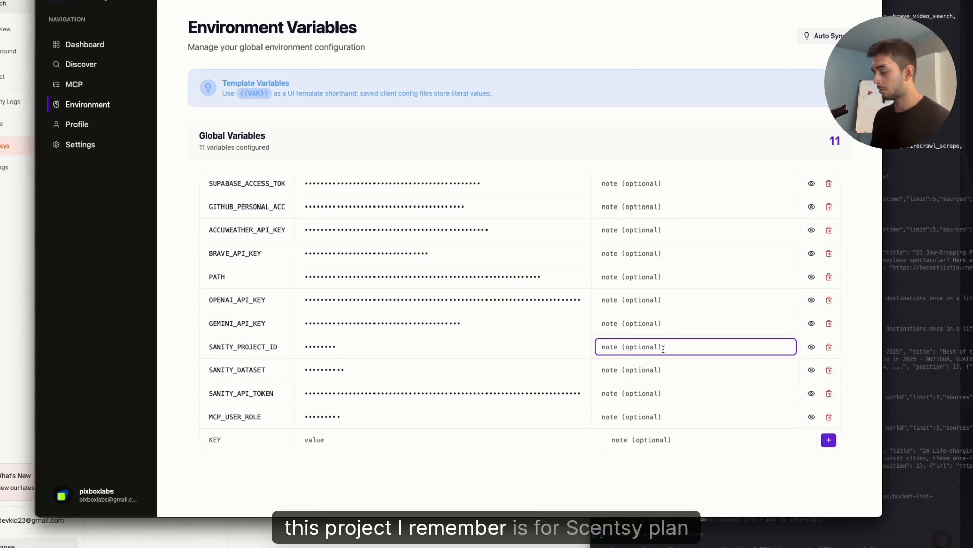
pyautogui.write('sensiplan project')
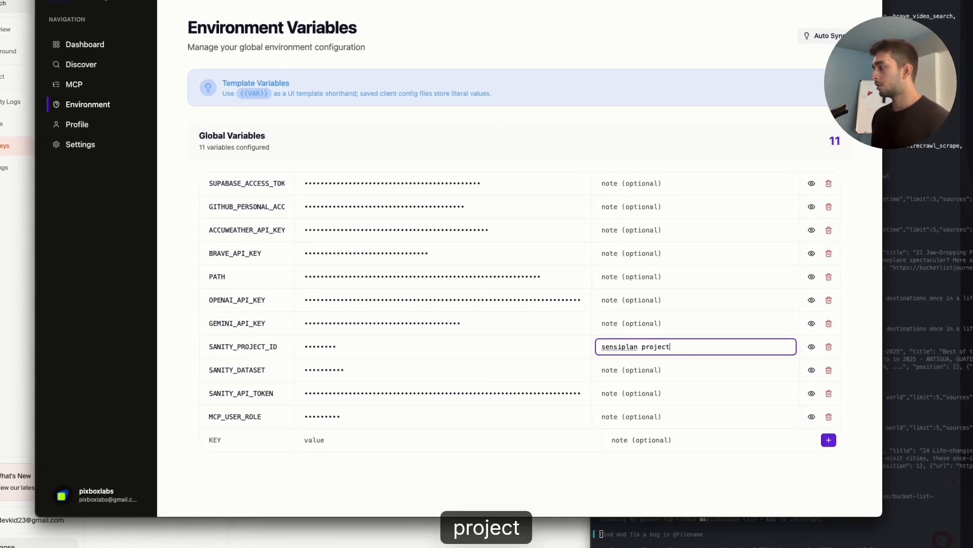
pyautogui.click(624, 276)
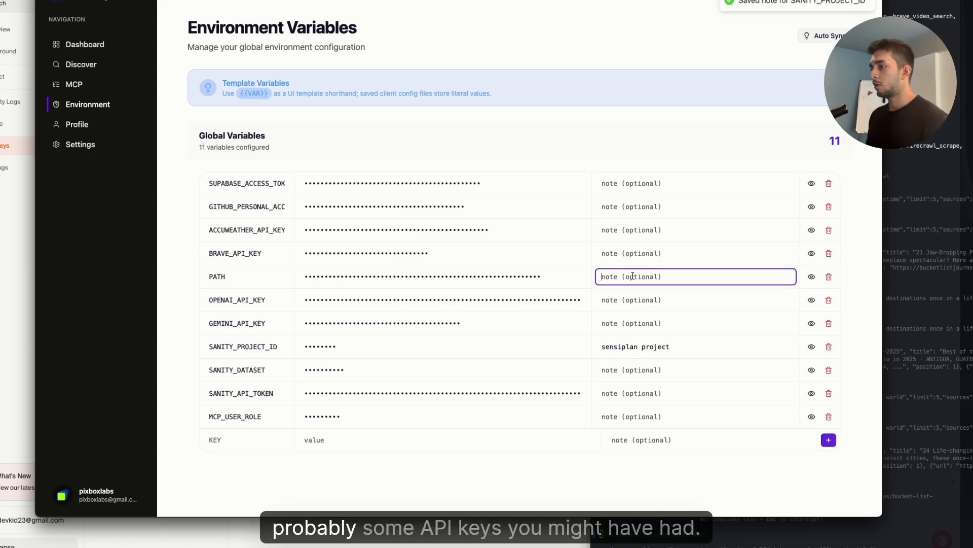
# Add the note "expires in 3 months" to the OPENAI_API_KEY environment variable.
pyautogui.click(626, 299)
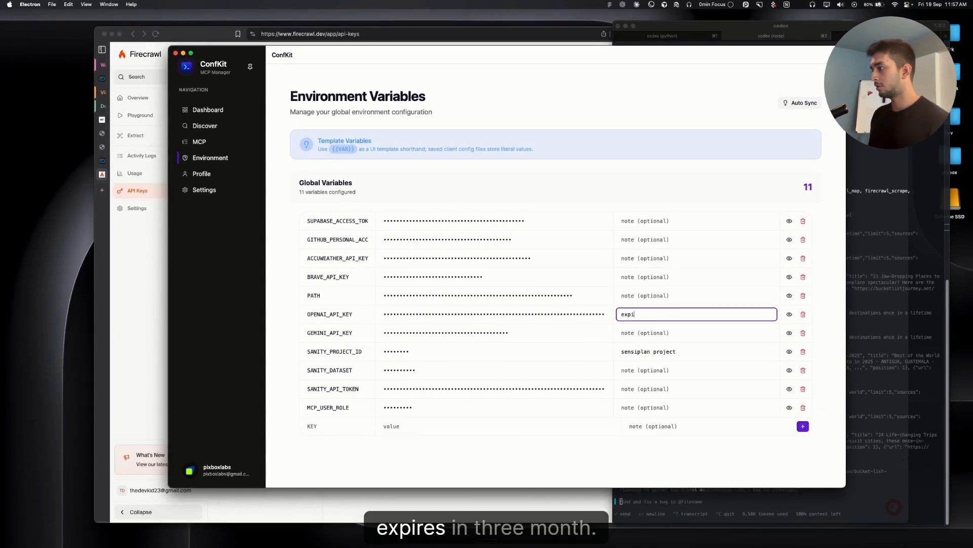
pyautogui.press('BackSpace')
pyautogui.press('BackSpace')
pyautogui.press('BackSpace')
pyautogui.press('BackSpace')
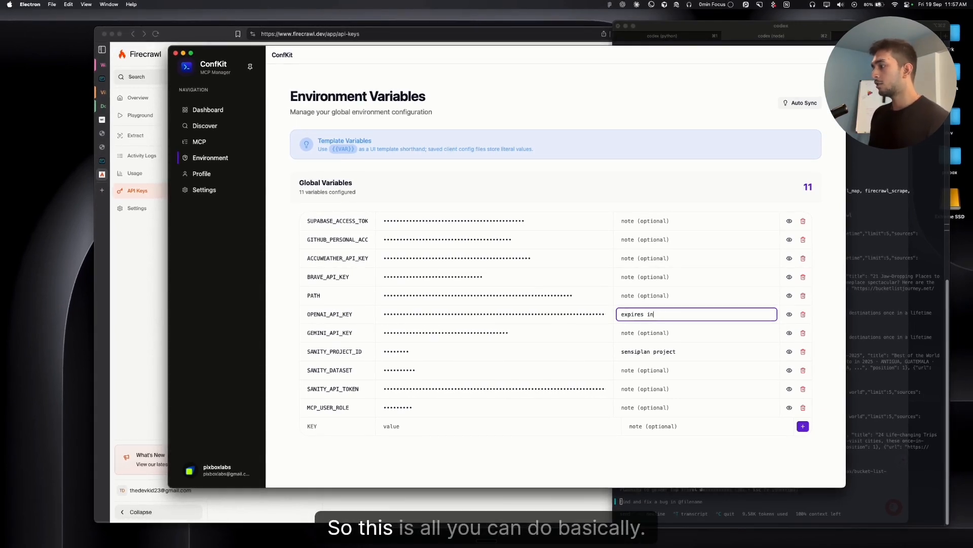
pyautogui.write('3 months')
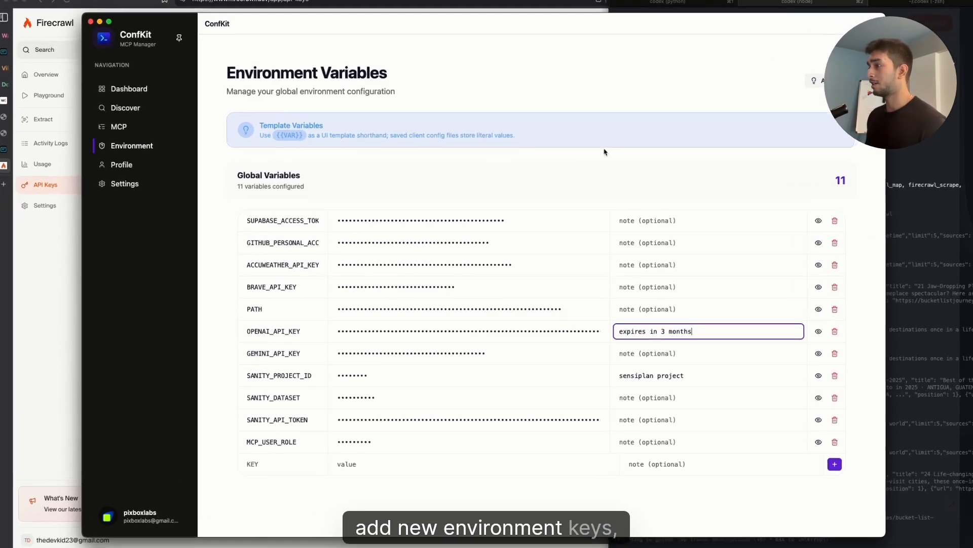
pyautogui.click(459, 133)
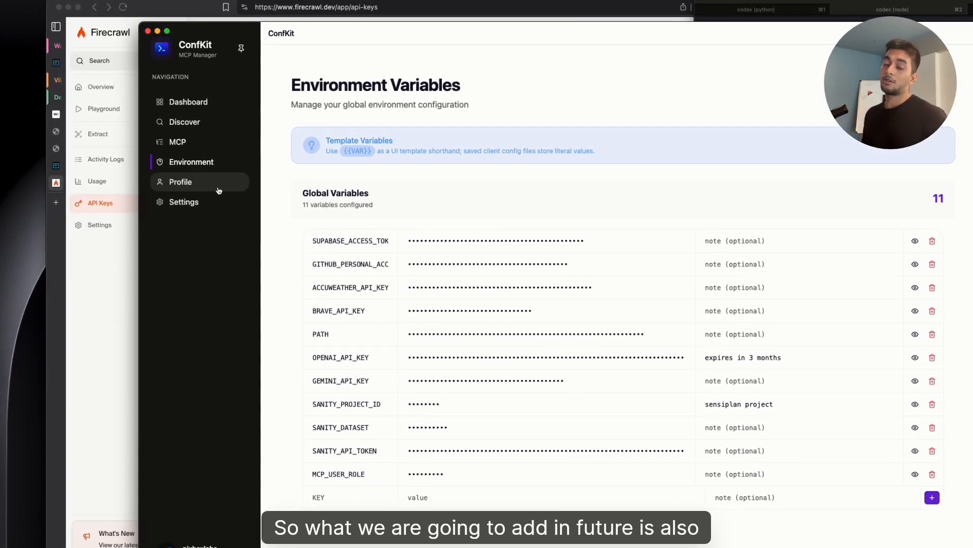
# Browse ConfKit's Profile, Environment, MCP servers, Settings config file paths and Dashboard pages.
pyautogui.click(218, 189)
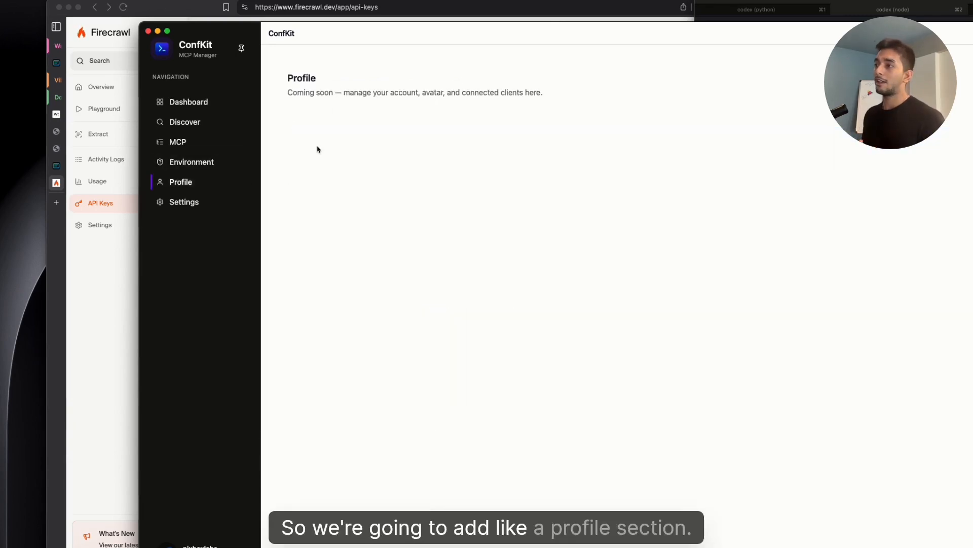
pyautogui.click(233, 162)
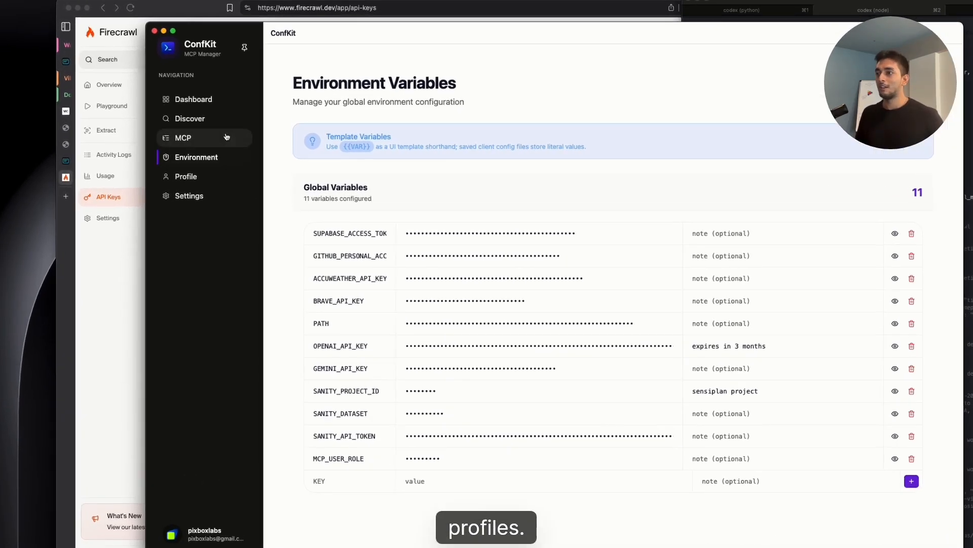
pyautogui.click(235, 141)
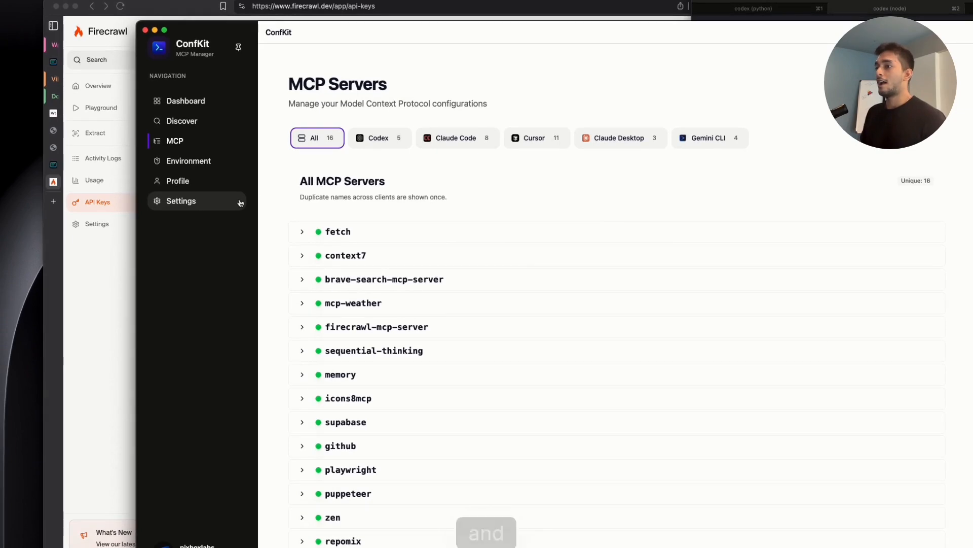
pyautogui.click(239, 205)
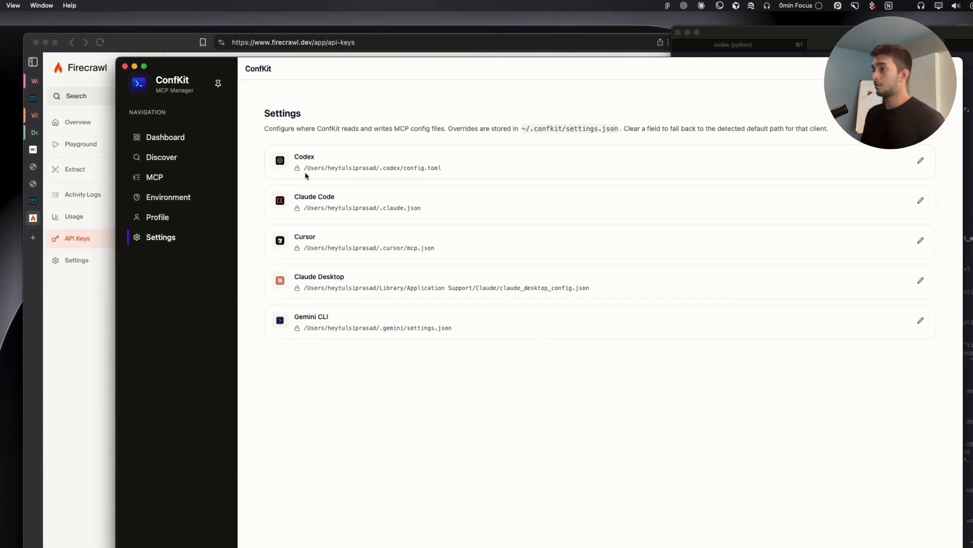
pyautogui.moveTo(305, 174); pyautogui.dragTo(452, 180)
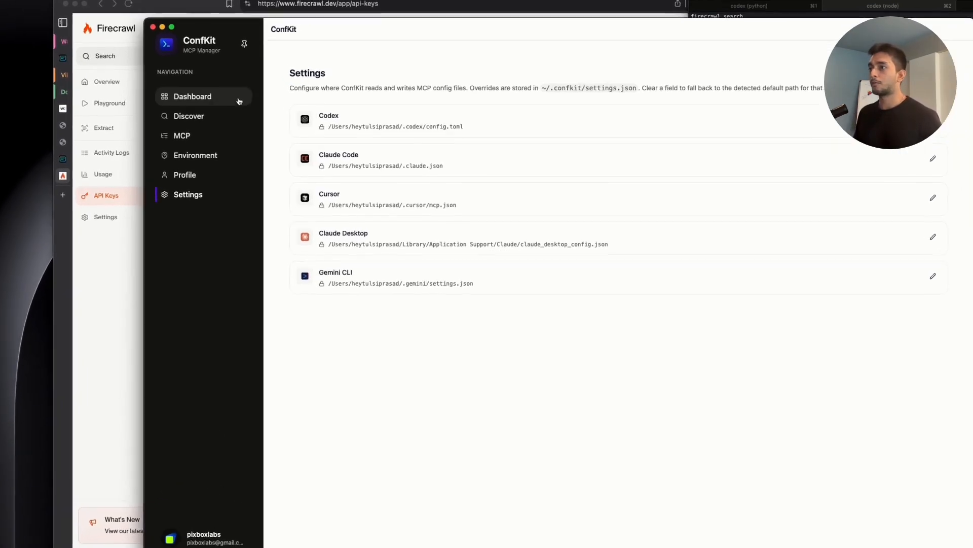
pyautogui.click(208, 109)
pyautogui.click(250, 67)
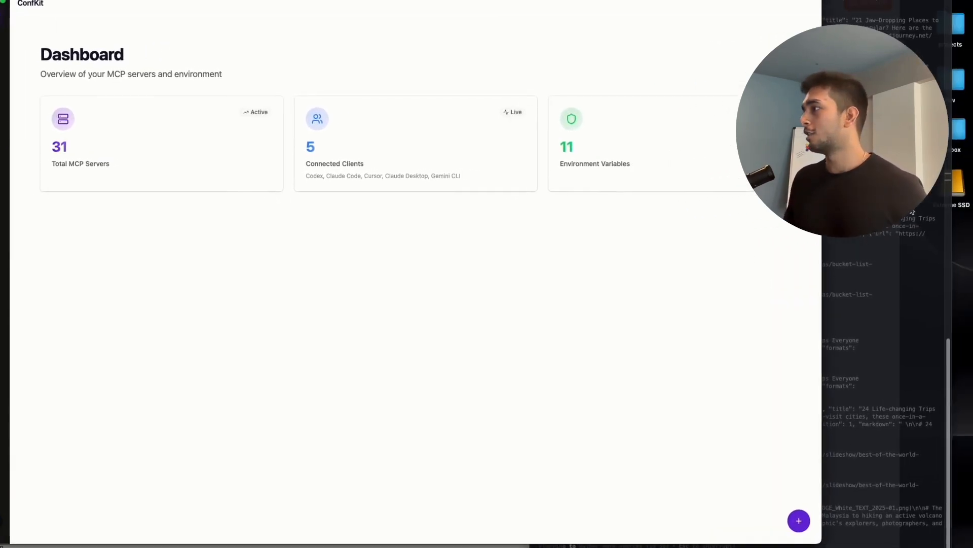
# Switch to the terminal and read Codex's list of top travel places gathered with Firecrawl.
pyautogui.click(913, 212)
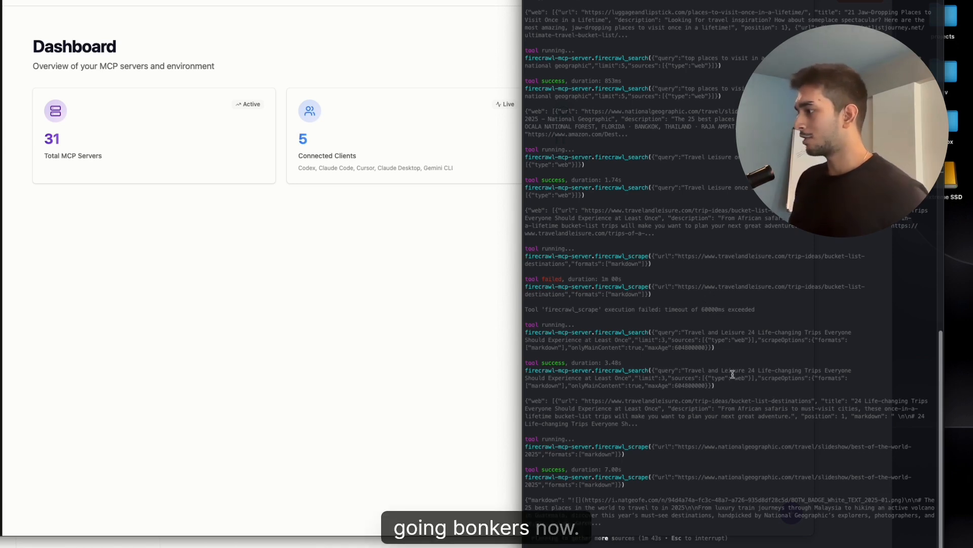
pyautogui.click(443, 311)
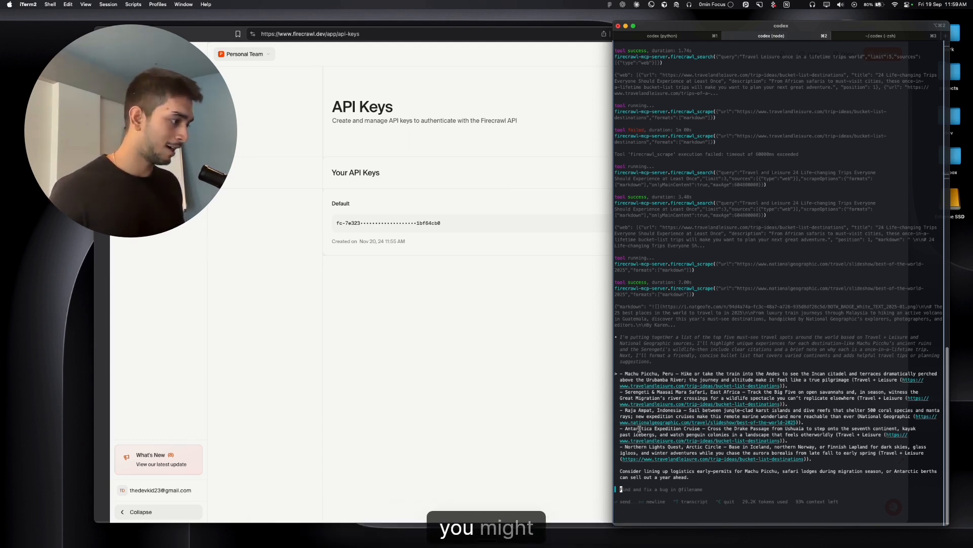
pyautogui.moveTo(625, 428); pyautogui.dragTo(684, 429)
pyautogui.click(768, 430)
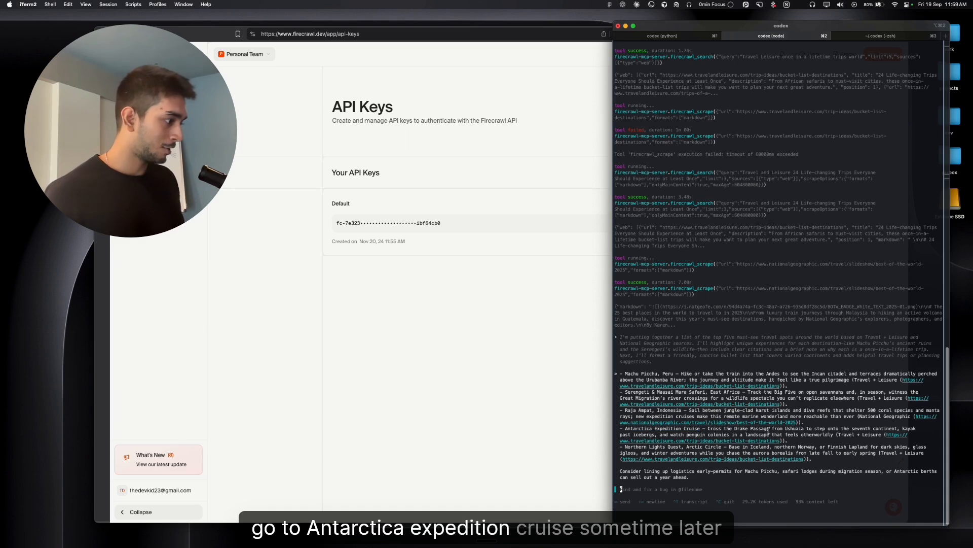